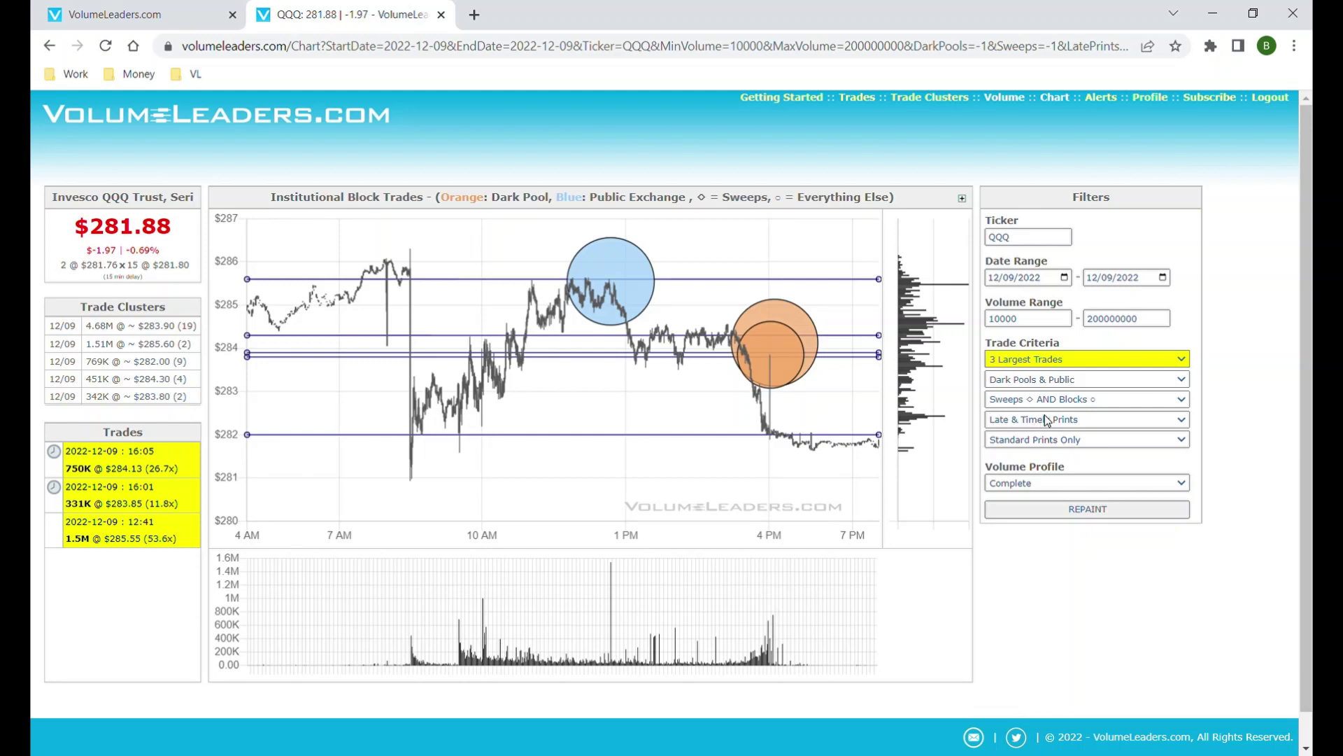
Set the trade criteria for the QQQ chart to 10 Largest Trades and repaint it
{"action": "left_click", "coordinate": [1091, 363]}
{"action": "left_click", "coordinate": [1060, 404]}
{"action": "left_click", "coordinate": [1072, 518]}
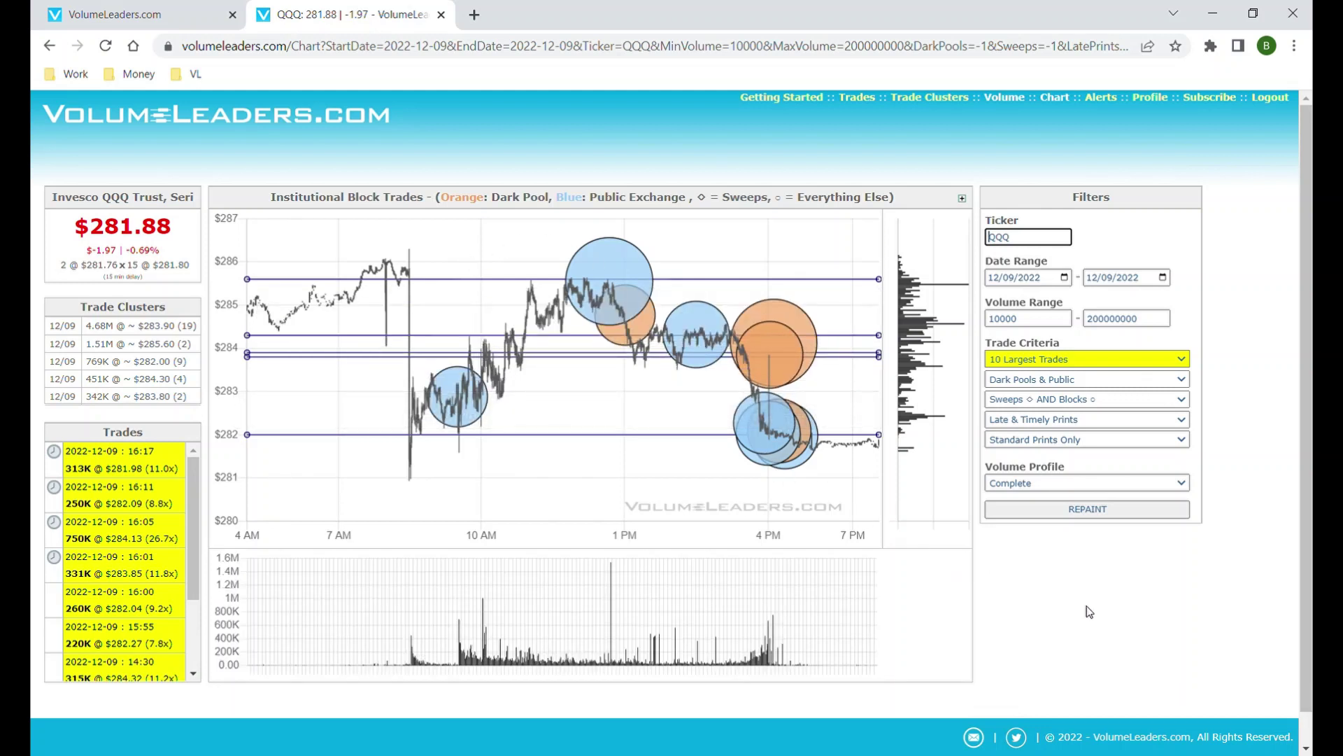
Set the trade criteria to All Trades and repaint the chart
{"action": "left_click", "coordinate": [1061, 359]}
{"action": "left_click", "coordinate": [1045, 423]}
{"action": "left_click", "coordinate": [1098, 509]}
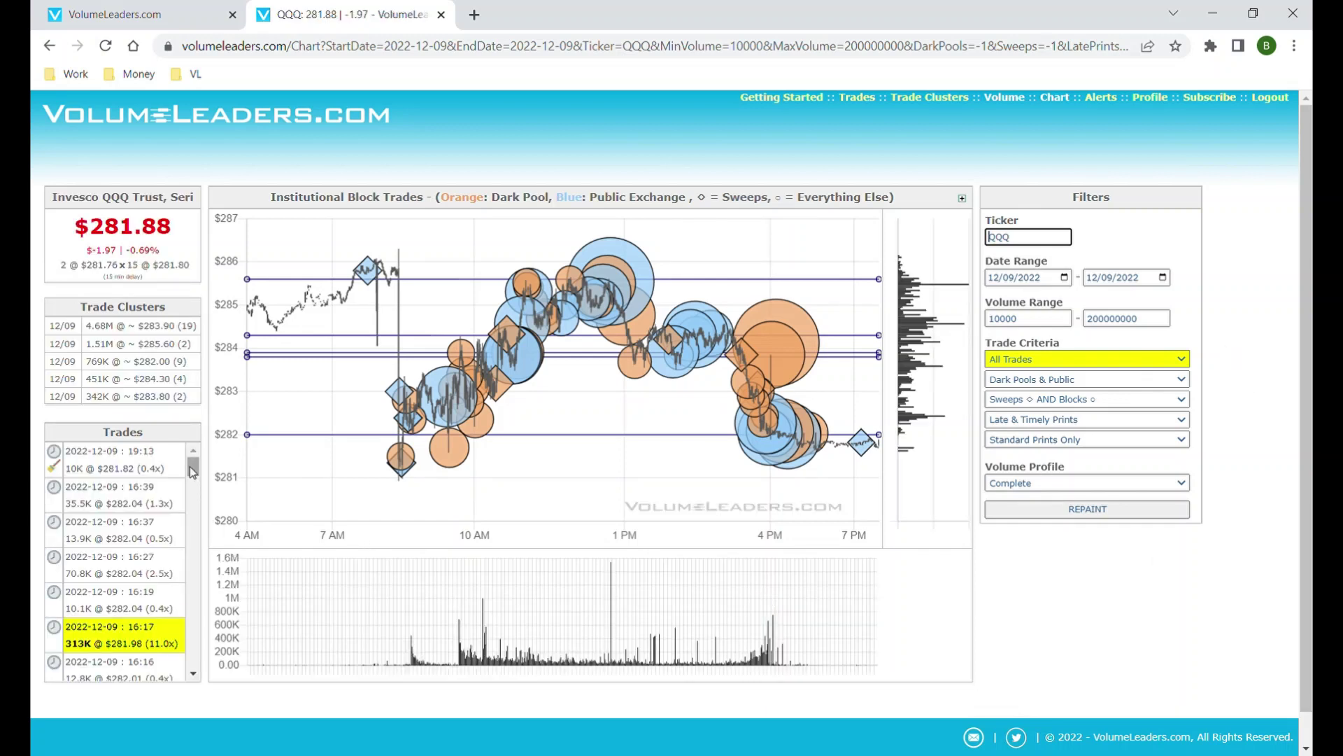
Review the trades list, highlighting the relative-size multiples of the large 16:17 and 16:11 trades
{"action": "scroll", "coordinate": [193, 470], "scroll_direction": "down", "scroll_amount": 2}
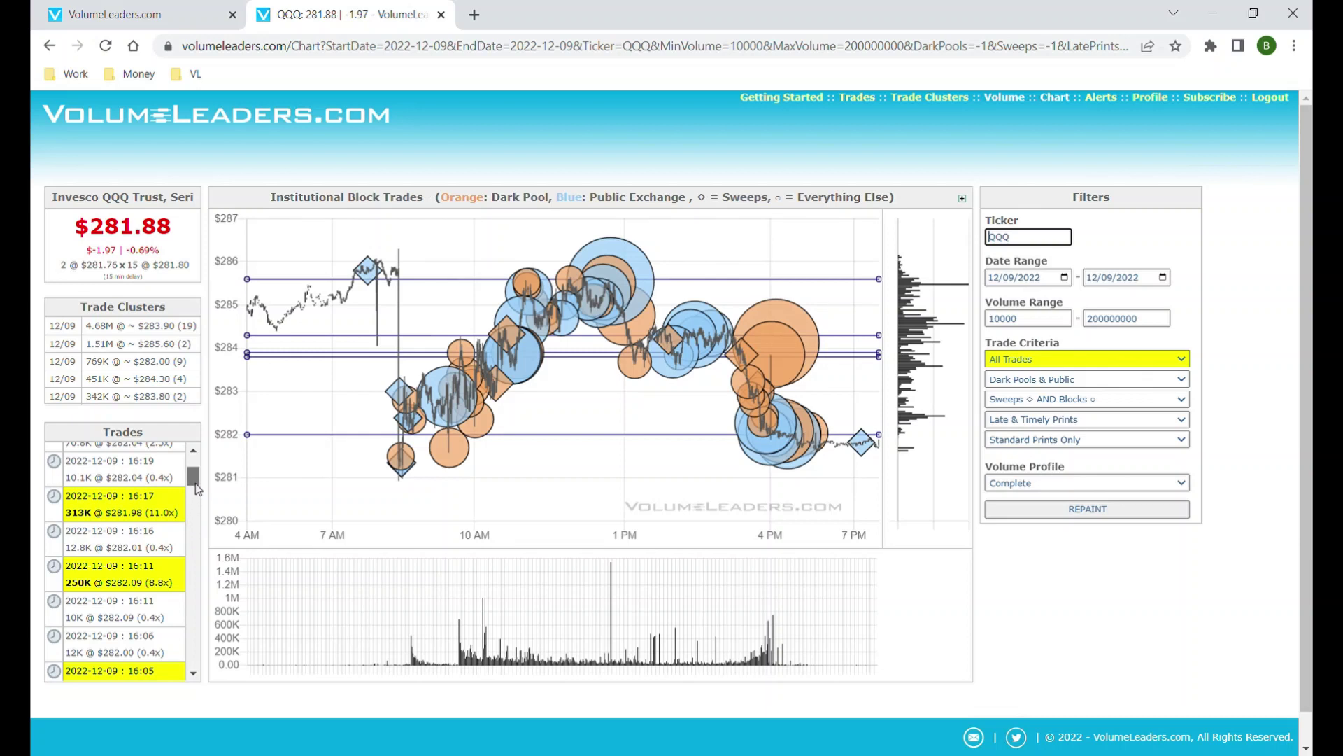
{"action": "scroll", "coordinate": [197, 487], "scroll_direction": "up", "scroll_amount": 1}
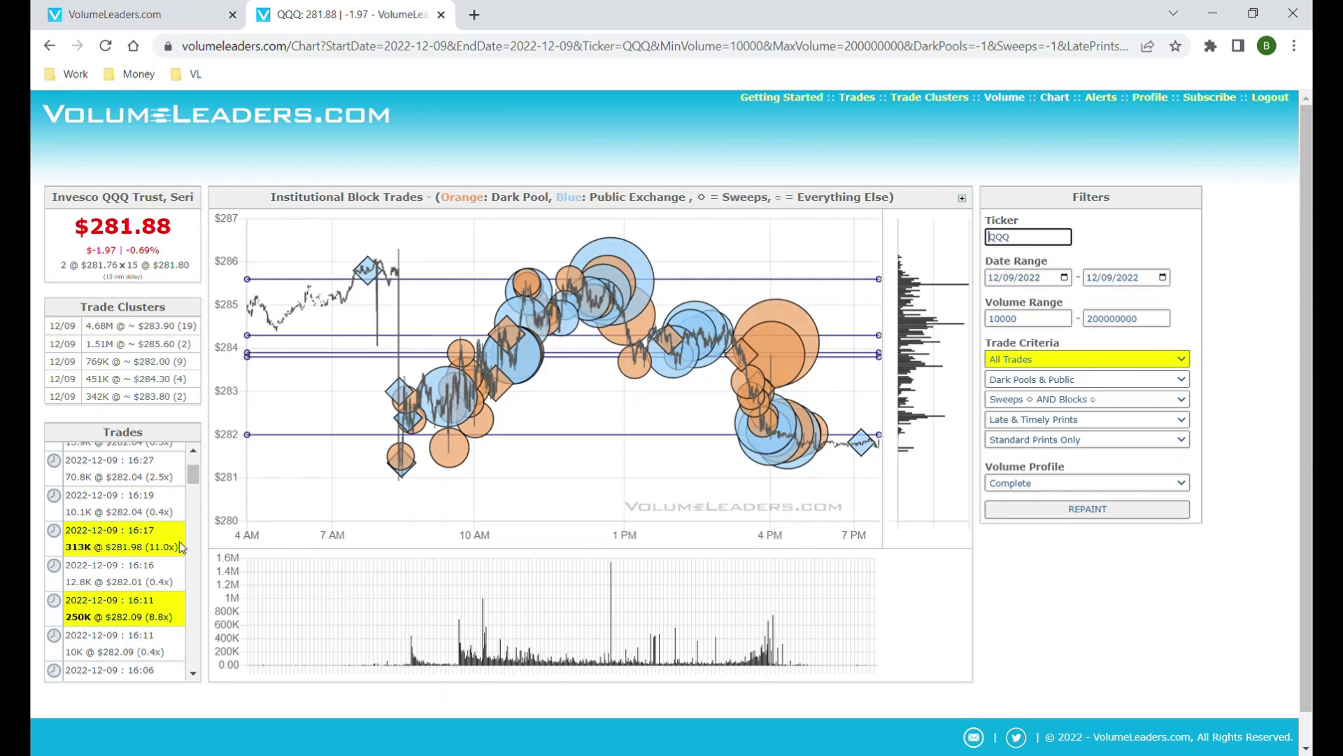
{"action": "left_click_drag", "start_coordinate": [179, 550], "coordinate": [153, 558]}
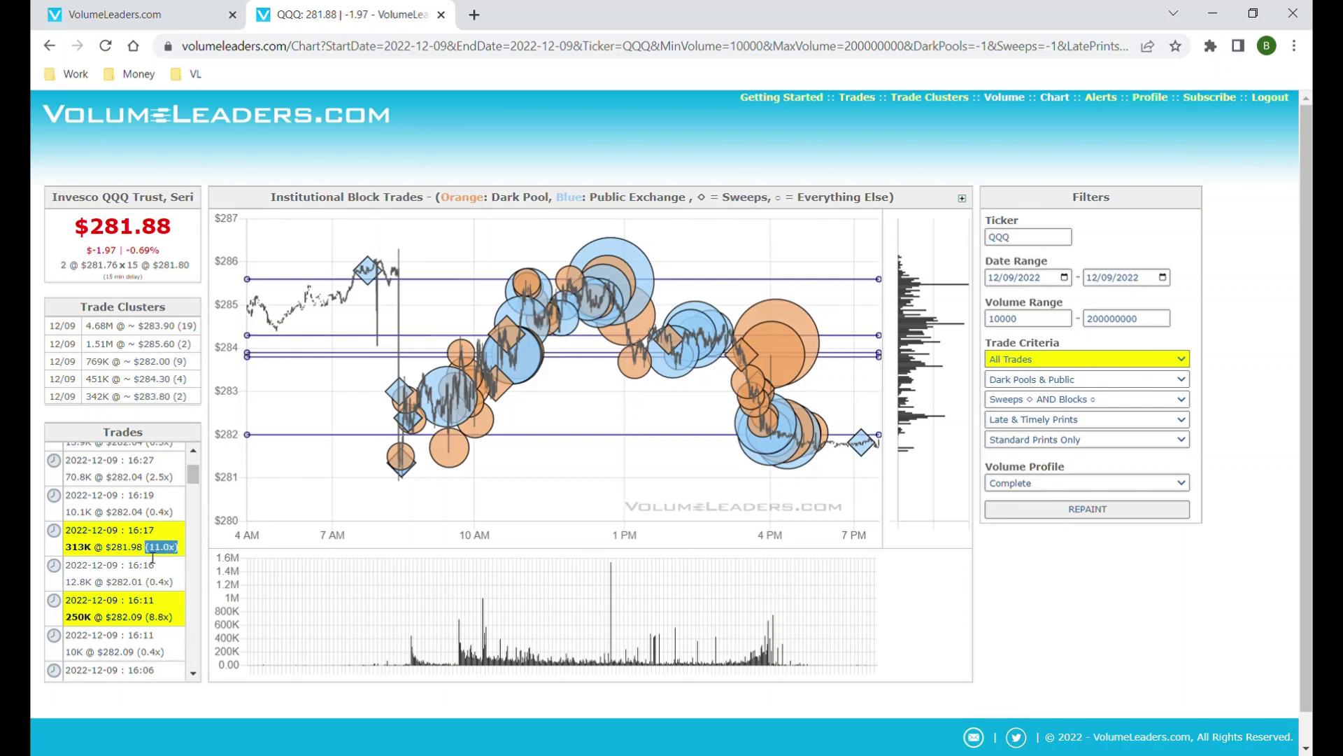
{"action": "left_click_drag", "start_coordinate": [175, 618], "coordinate": [155, 621]}
{"action": "scroll", "coordinate": [189, 563], "scroll_direction": "down", "scroll_amount": 3}
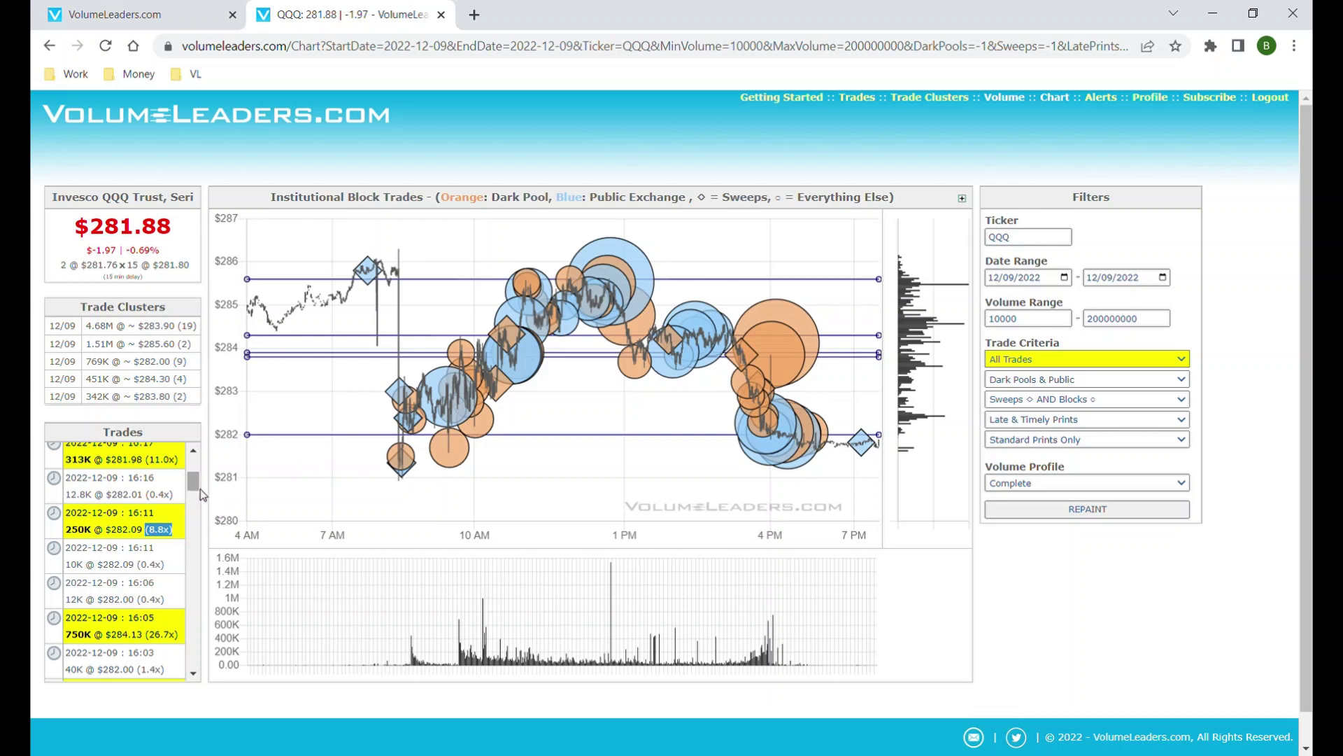
{"action": "scroll", "coordinate": [201, 492], "scroll_direction": "up", "scroll_amount": 5}
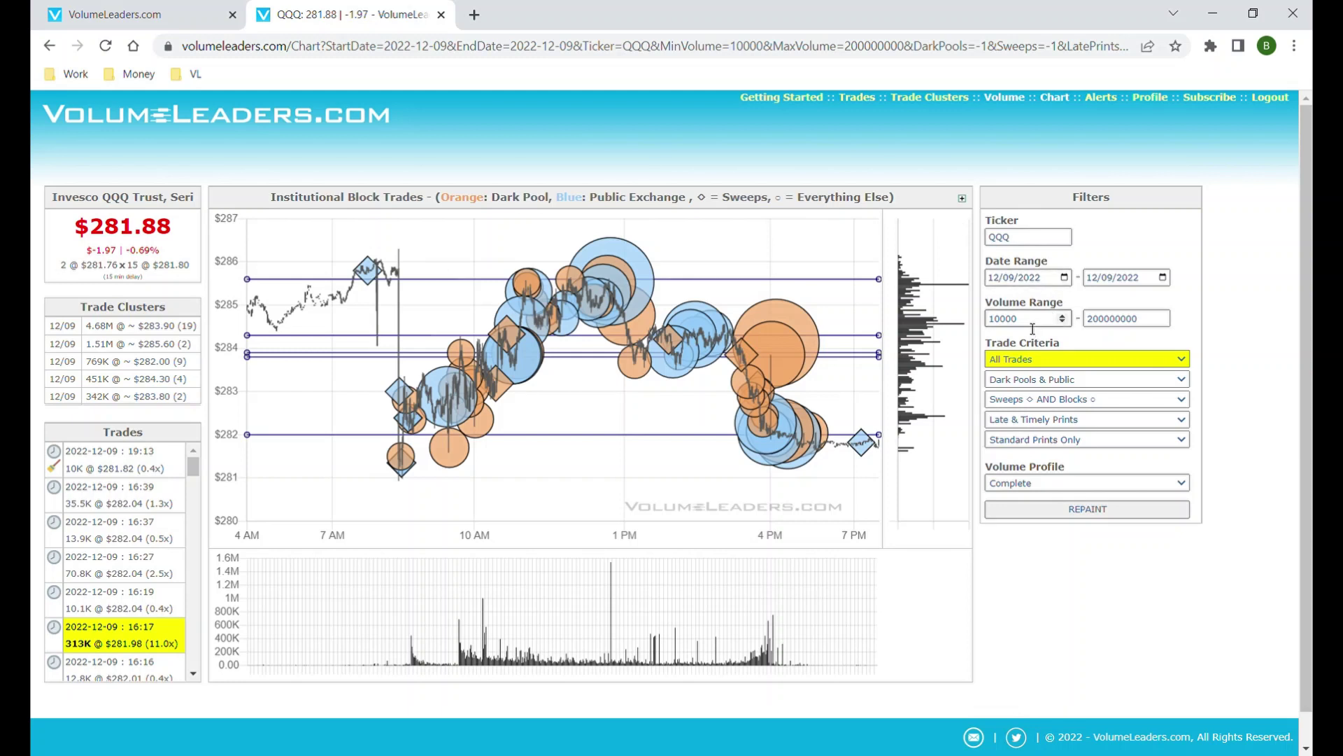
Set the minimum of the volume range to 500000 and repaint the chart
{"action": "left_click_drag", "start_coordinate": [1039, 324], "coordinate": [950, 319]}
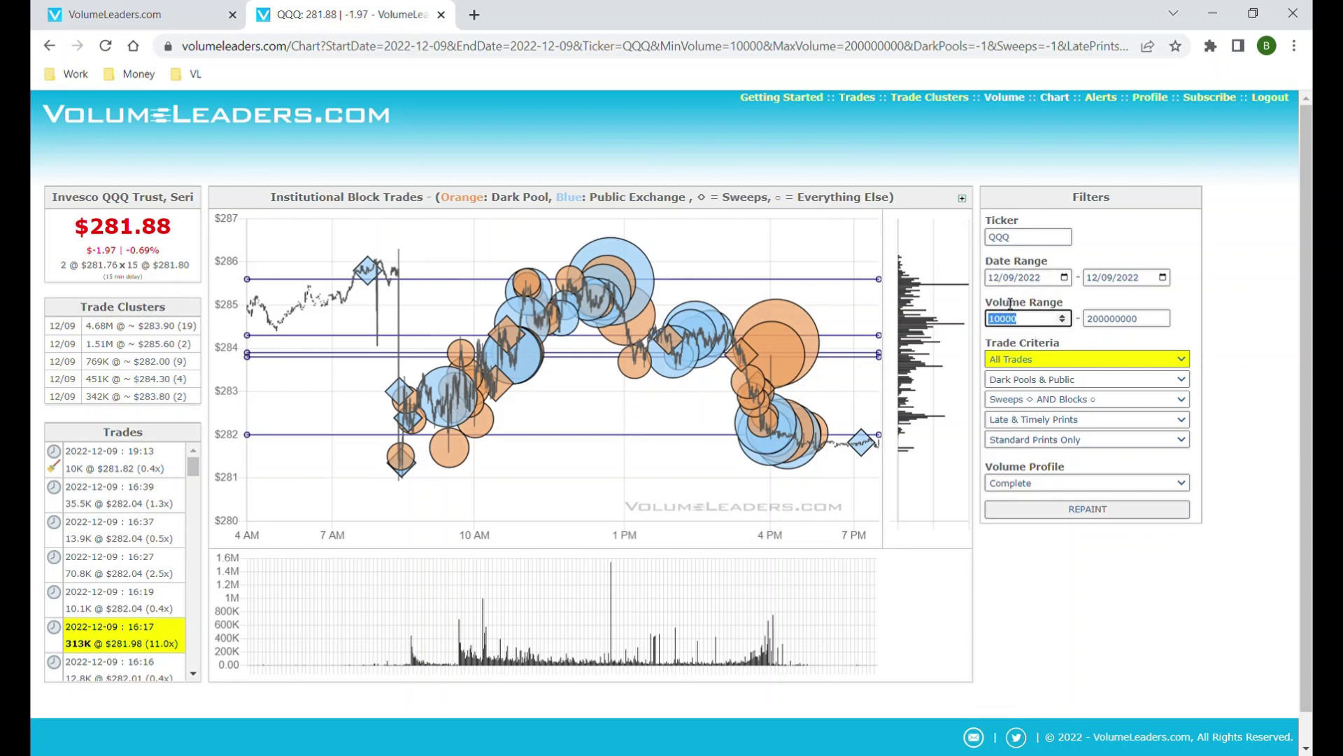
{"action": "type", "text": "5"}
{"action": "key", "text": "Return"}
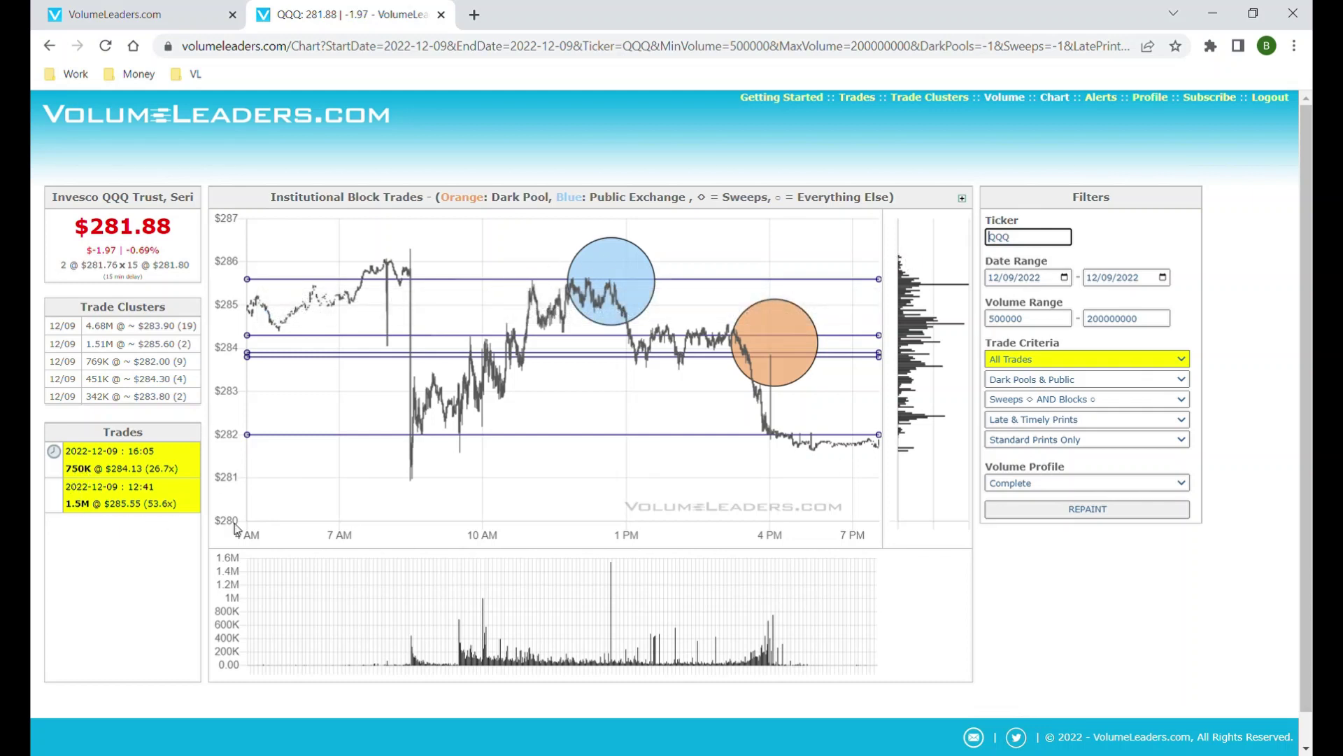
Set the trade criteria to 3 Largest Trades and repaint the chart
{"action": "left_click", "coordinate": [1117, 365]}
{"action": "left_click", "coordinate": [1082, 392]}
{"action": "left_click", "coordinate": [1095, 511]}
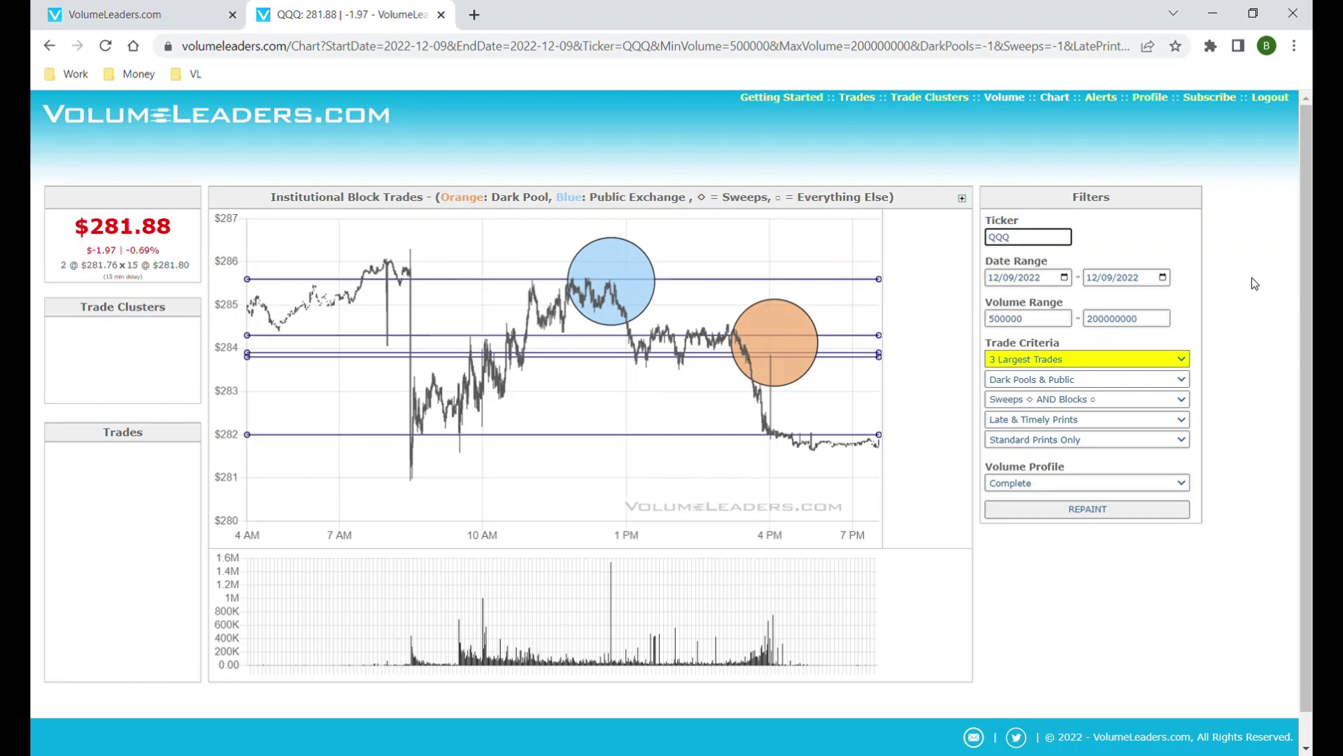
Set the minimum of the volume range to 10000 and repaint the chart
{"action": "double_click", "coordinate": [1054, 320]}
{"action": "type", "text": "10"}
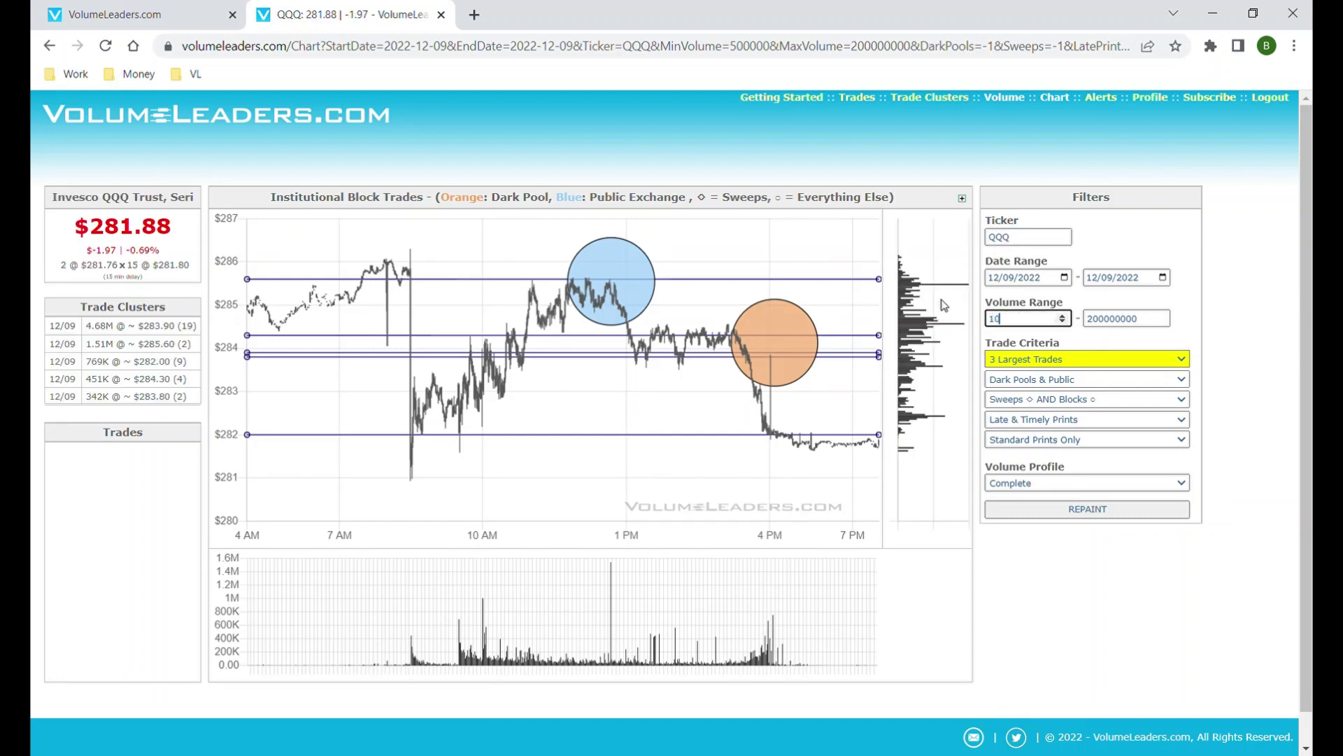
{"action": "type", "text": "000"}
{"action": "key", "text": "Return"}
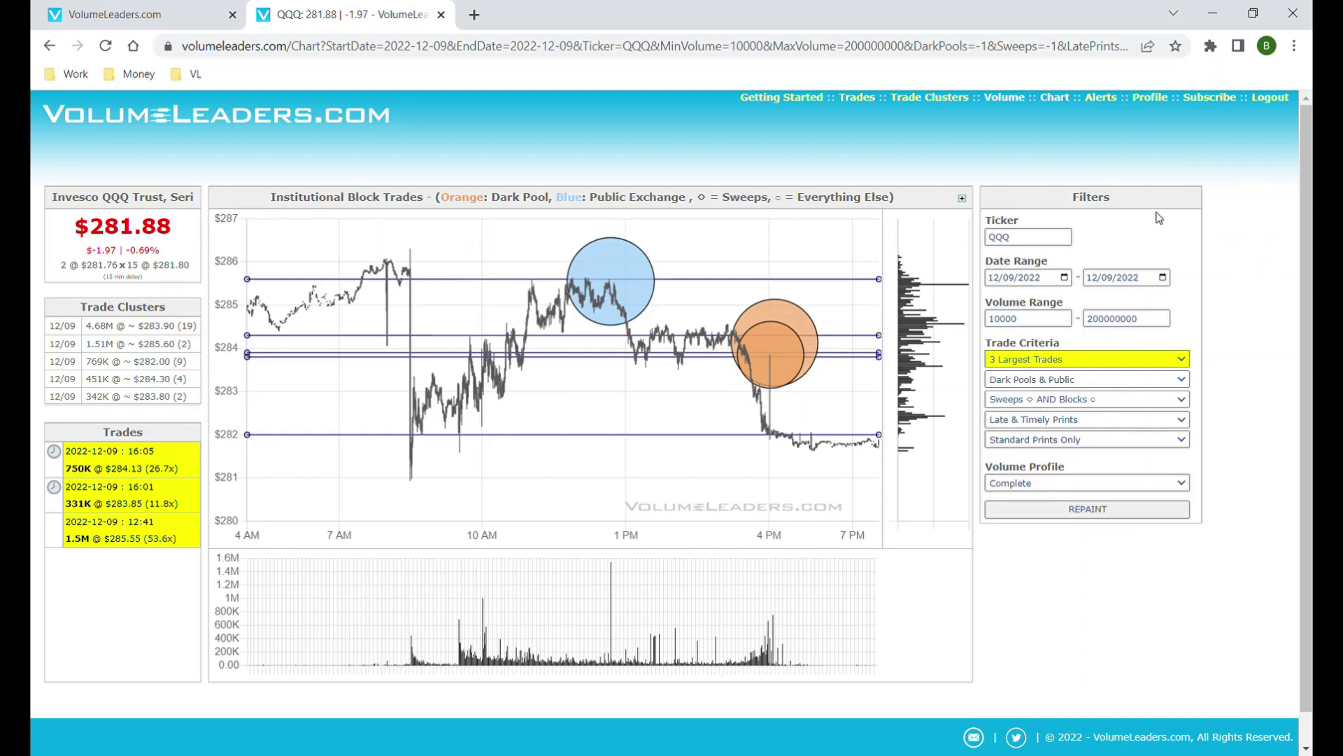
Highlight the dark pool colour entry in the block trades chart's legend, and clear the highlight
{"action": "left_click_drag", "start_coordinate": [445, 206], "coordinate": [553, 201]}
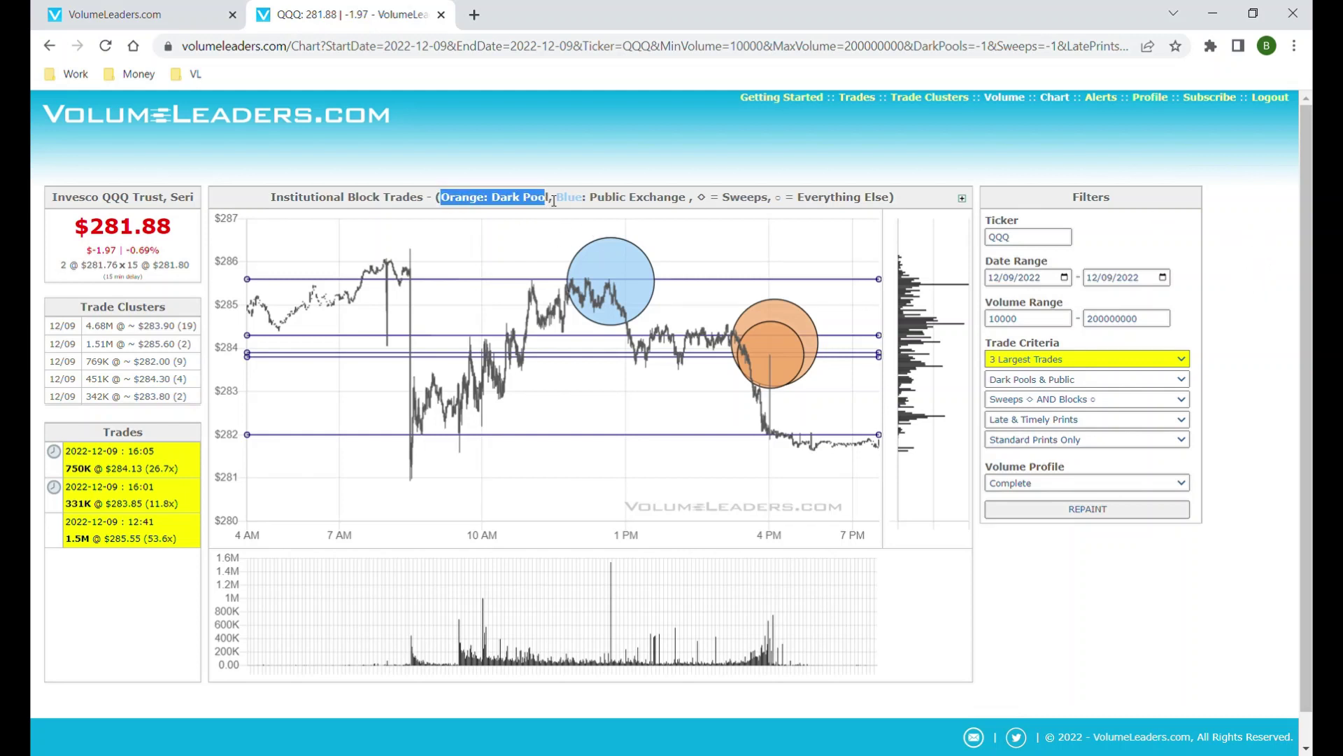
{"action": "left_click", "coordinate": [766, 249]}
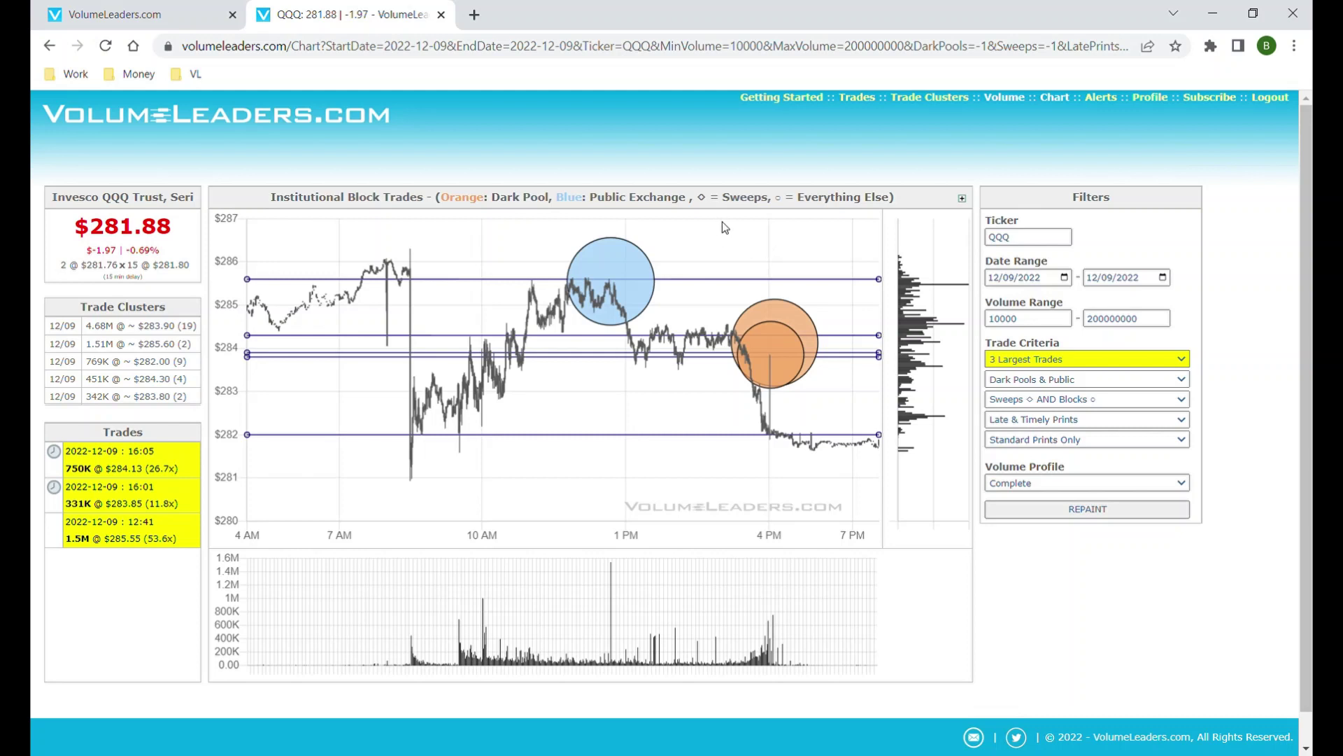
{"action": "mouse_move", "coordinate": [640, 255]}
{"action": "mouse_move", "coordinate": [908, 351]}
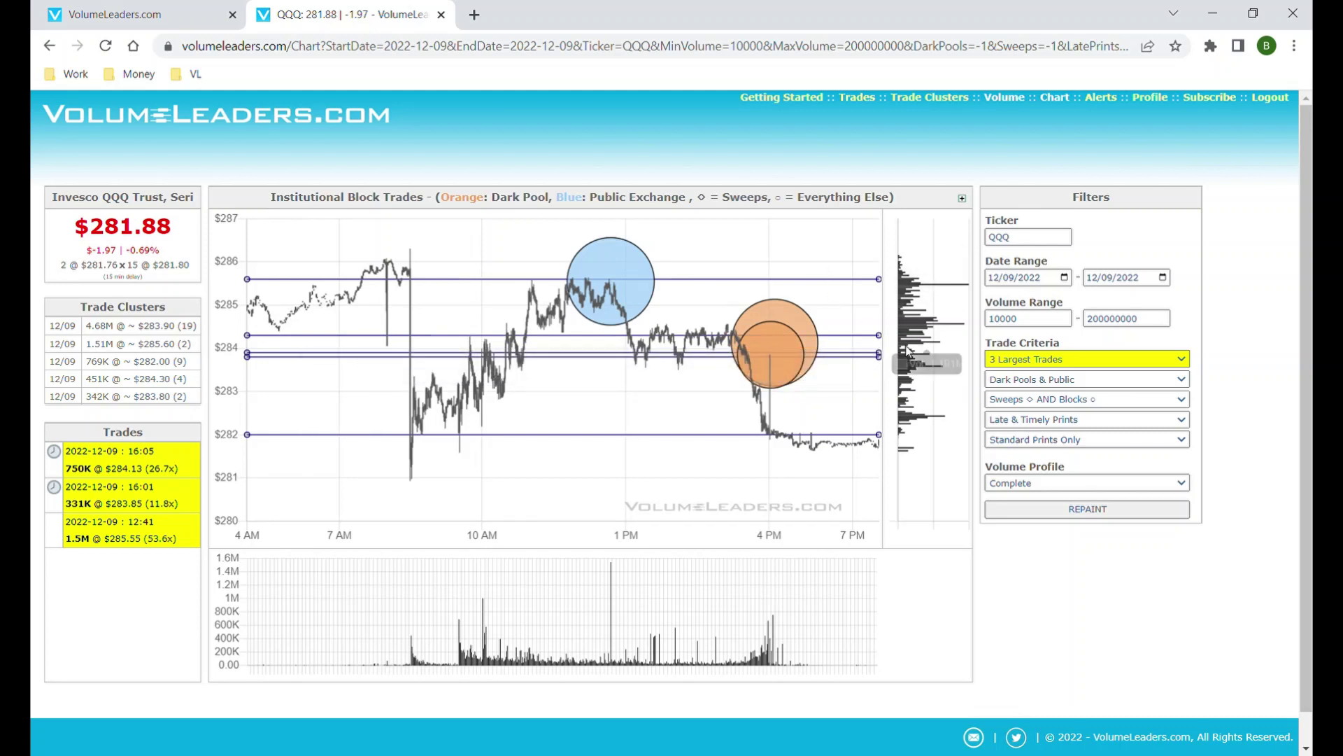
Filter the chart to Dark Pools Only and widen the trade criteria to All Trades, repainting for each change
{"action": "left_click", "coordinate": [1028, 379]}
{"action": "left_click", "coordinate": [1034, 401]}
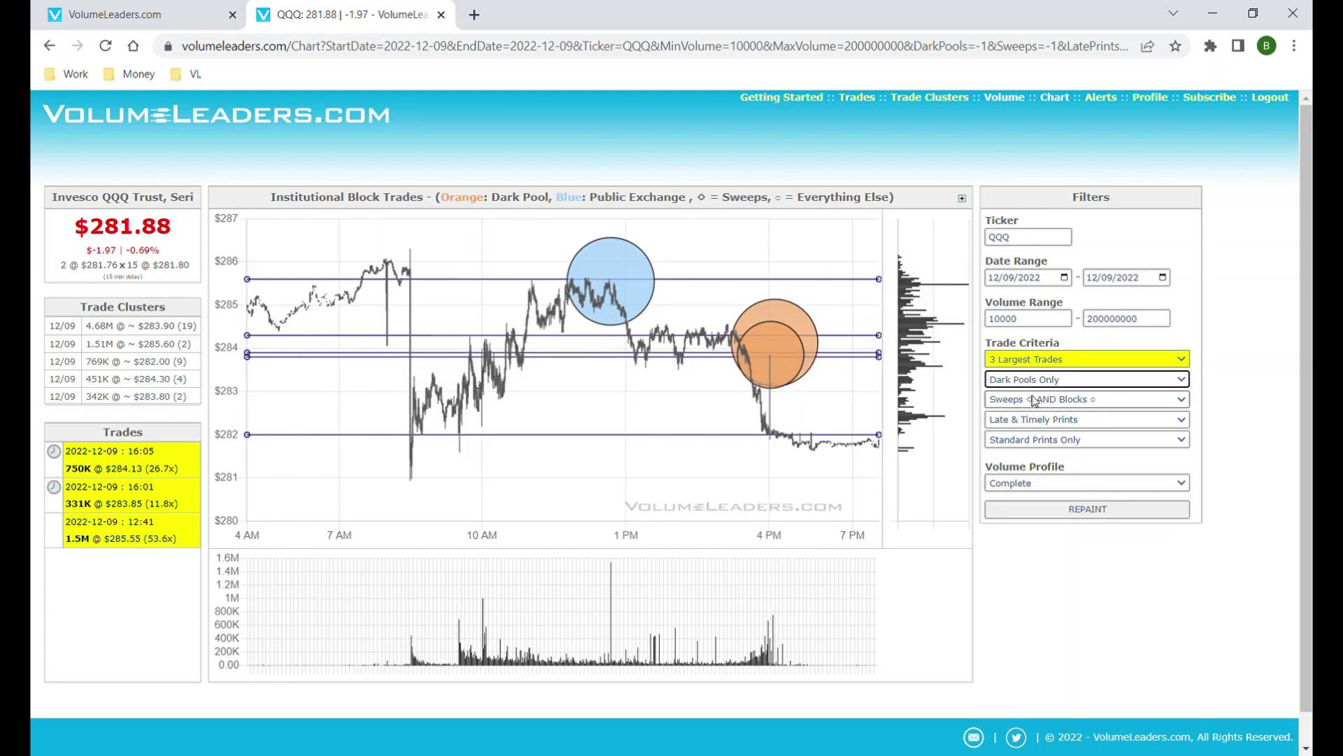
{"action": "left_click", "coordinate": [1073, 507]}
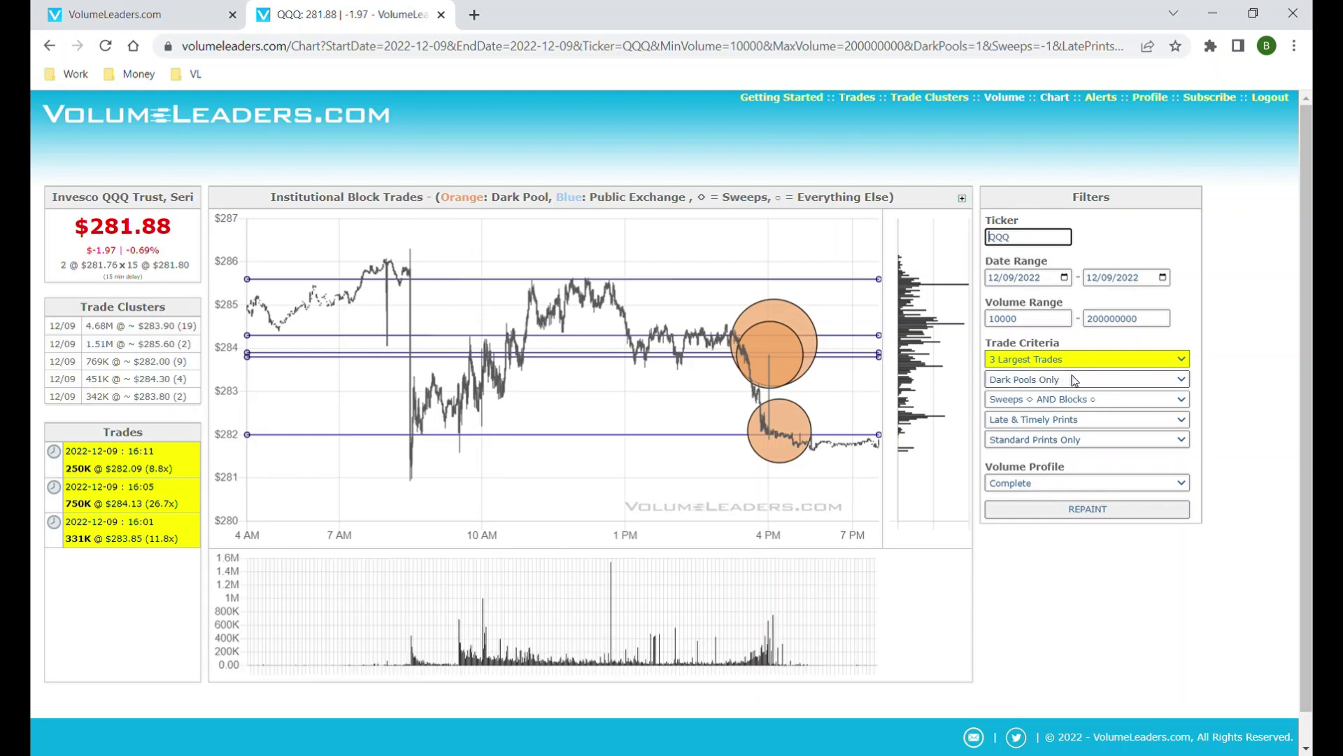
{"action": "left_click", "coordinate": [1055, 427]}
{"action": "left_click", "coordinate": [1092, 510]}
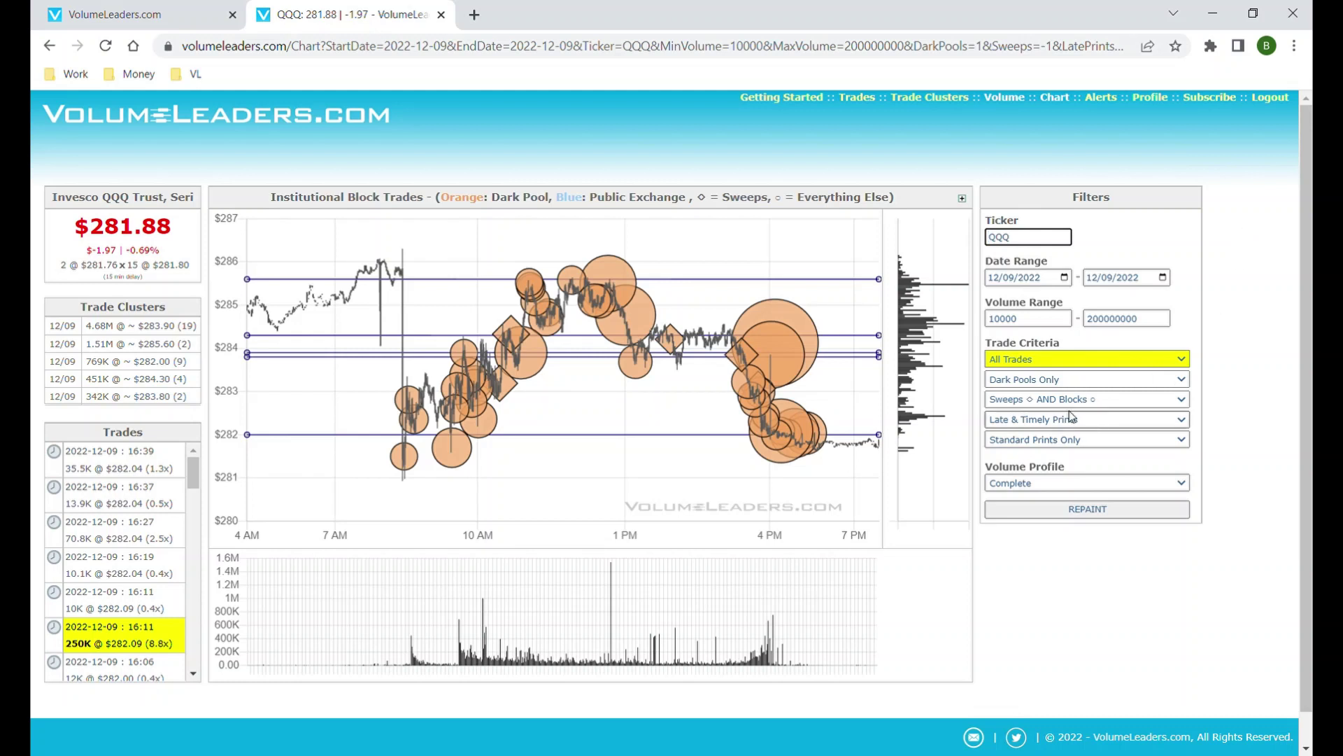
Narrow the dark pool view to 3 Largest Trades and repaint the chart
{"action": "left_click", "coordinate": [1027, 359]}
{"action": "left_click", "coordinate": [1027, 381]}
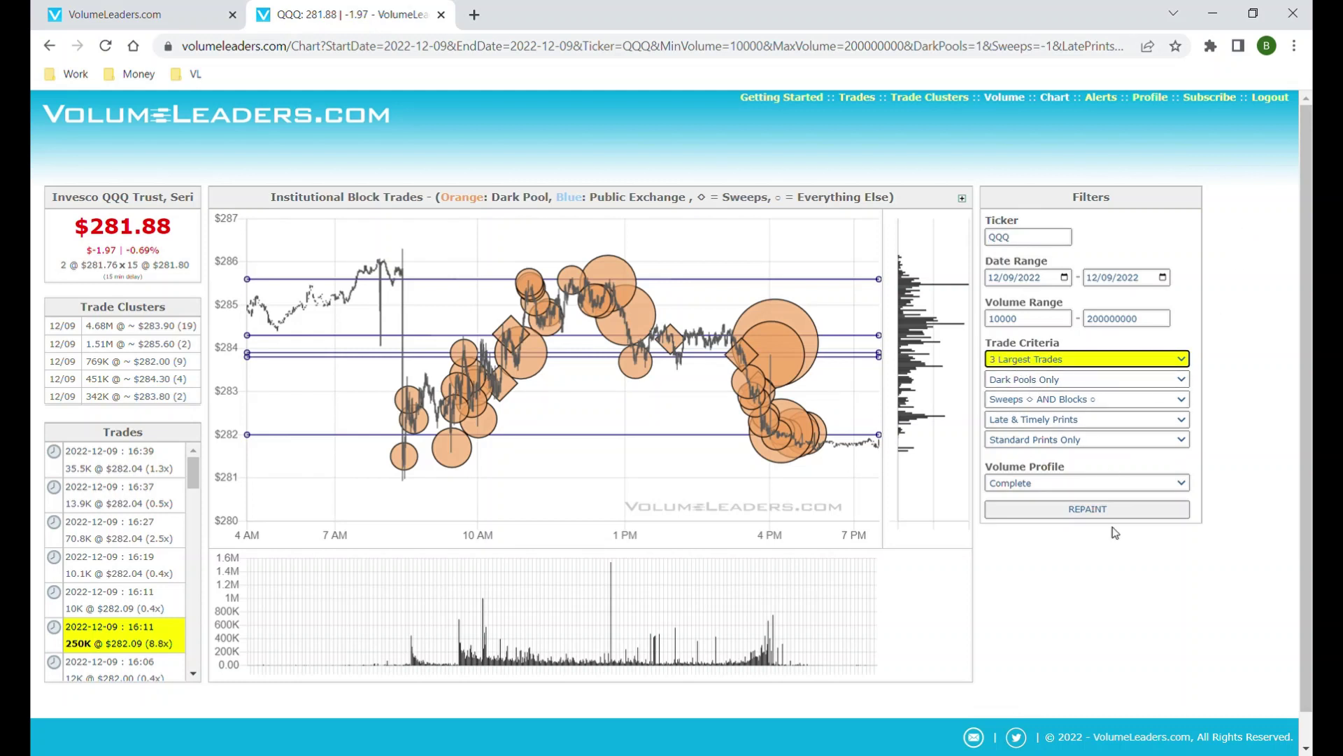
{"action": "left_click", "coordinate": [1106, 515]}
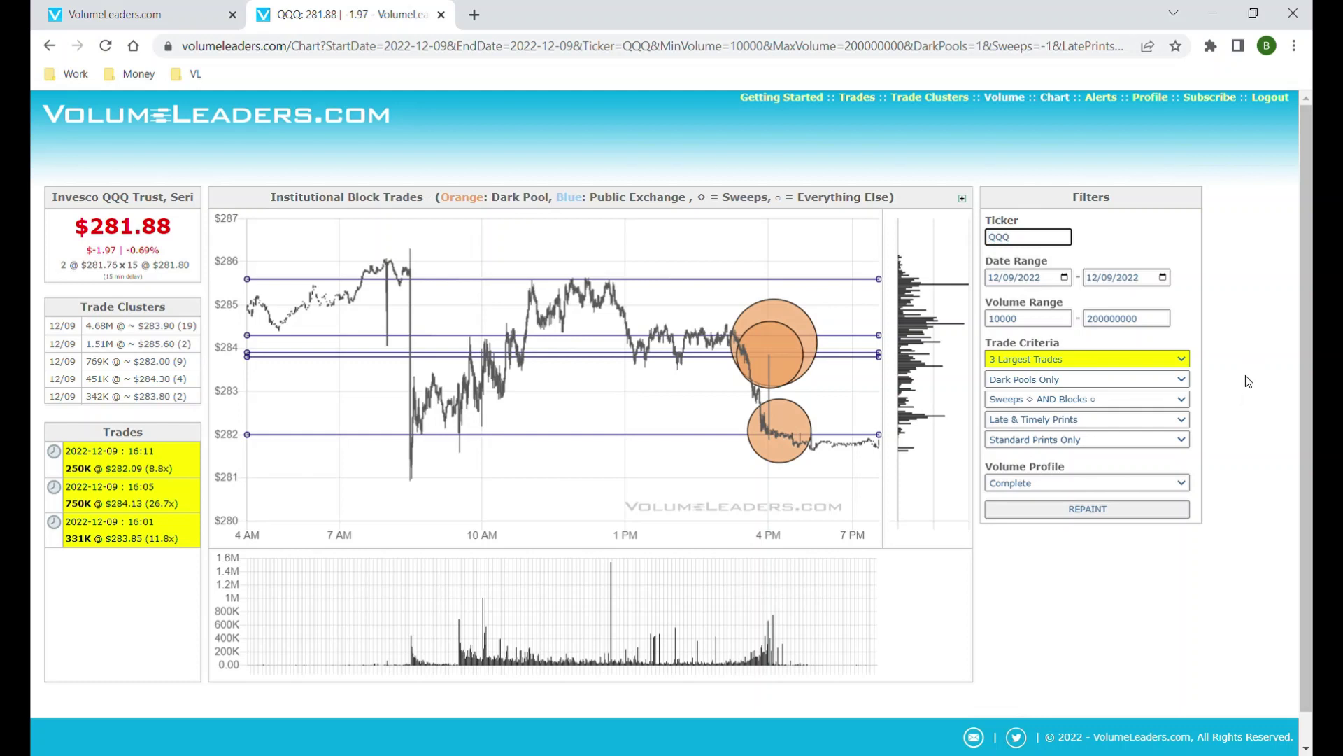
Filter the chart to Late Prints Only with the trade criteria set to All Trades, and repaint it
{"action": "mouse_move", "coordinate": [775, 343]}
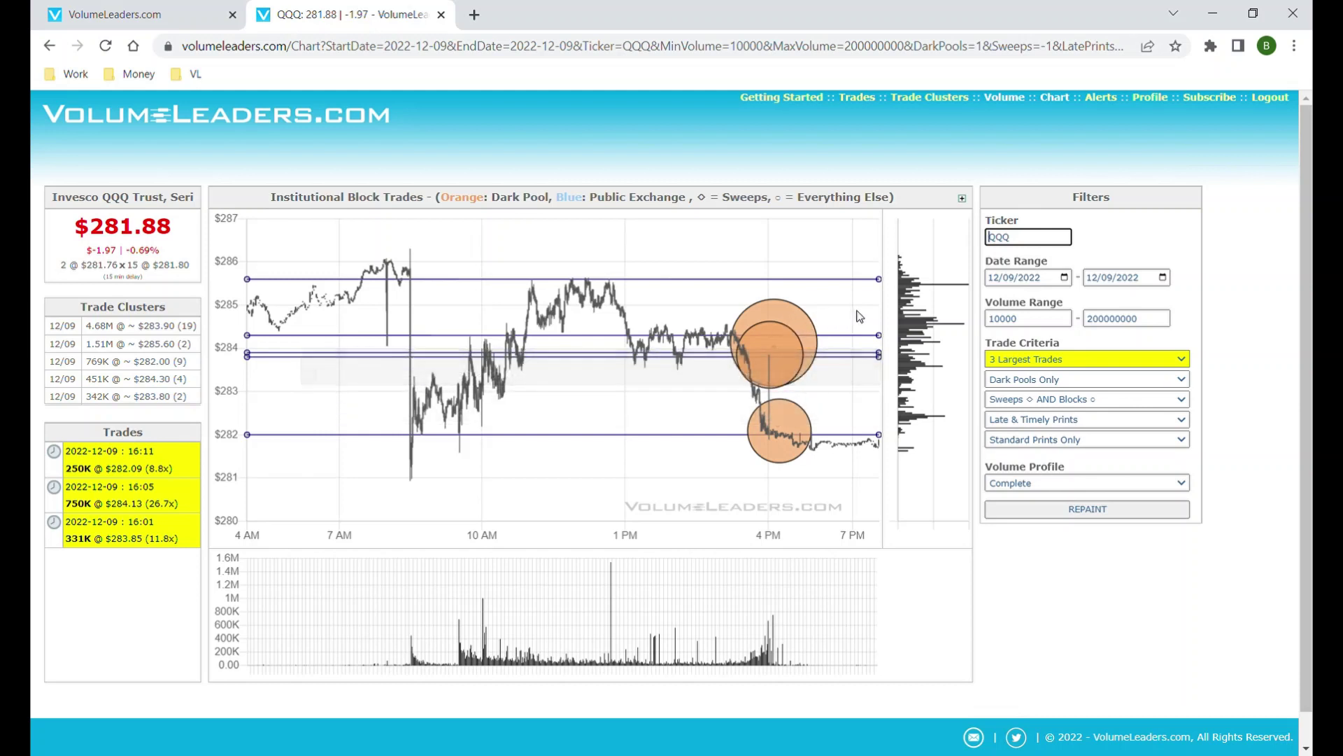
{"action": "mouse_move", "coordinate": [774, 441]}
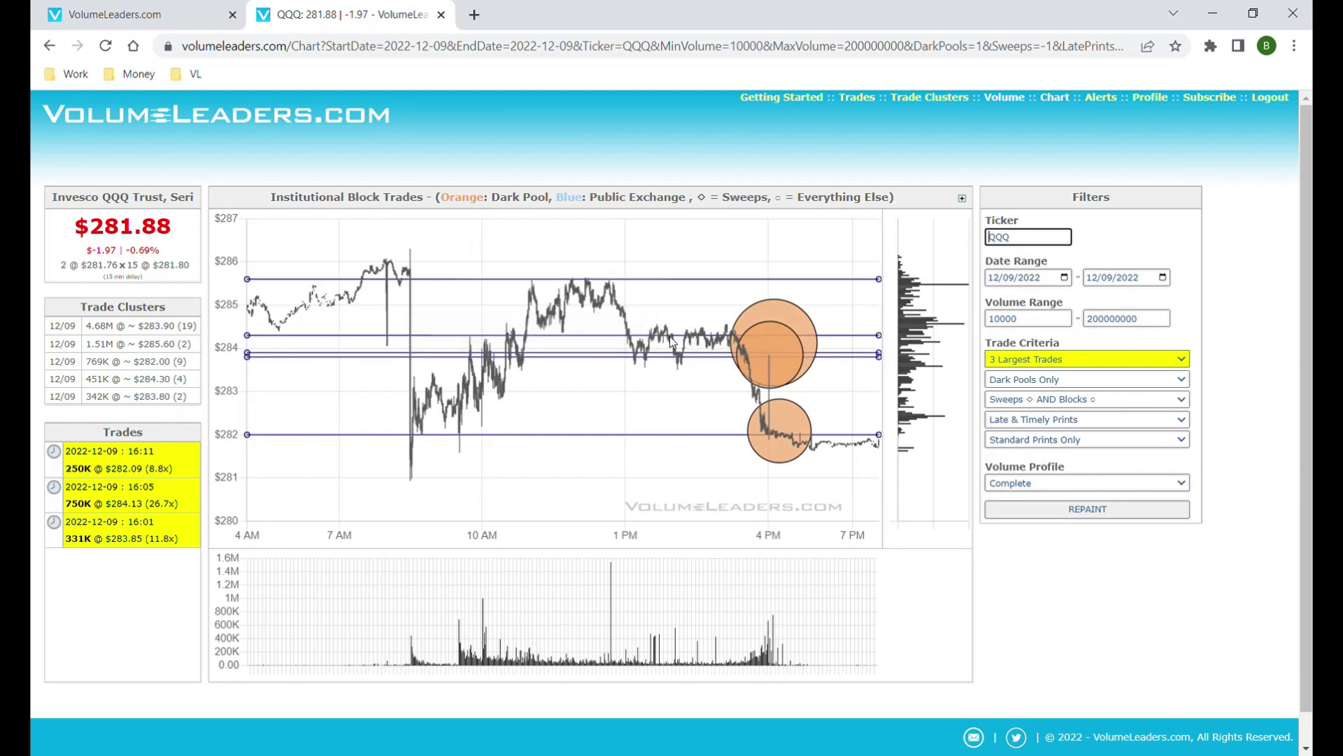
{"action": "mouse_move", "coordinate": [691, 341]}
{"action": "mouse_move", "coordinate": [792, 410]}
{"action": "left_click", "coordinate": [1047, 420]}
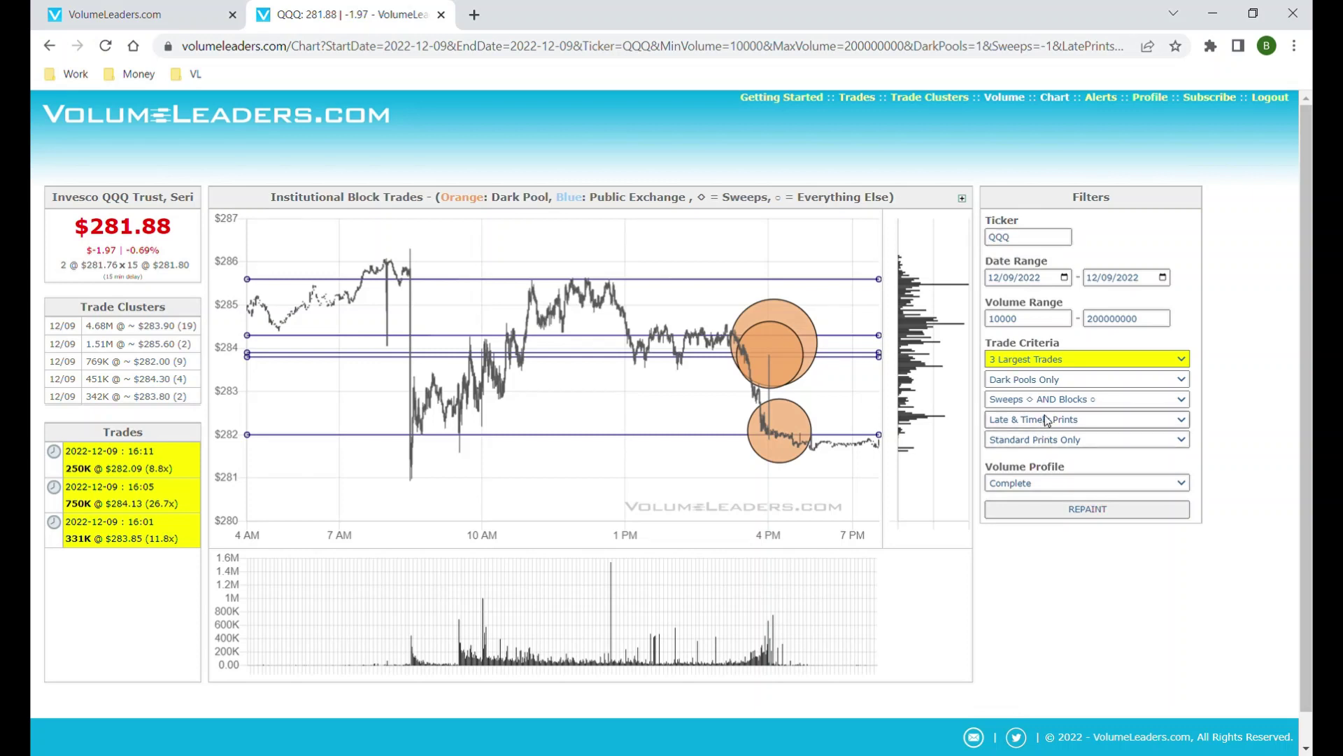
{"action": "left_click", "coordinate": [1049, 448]}
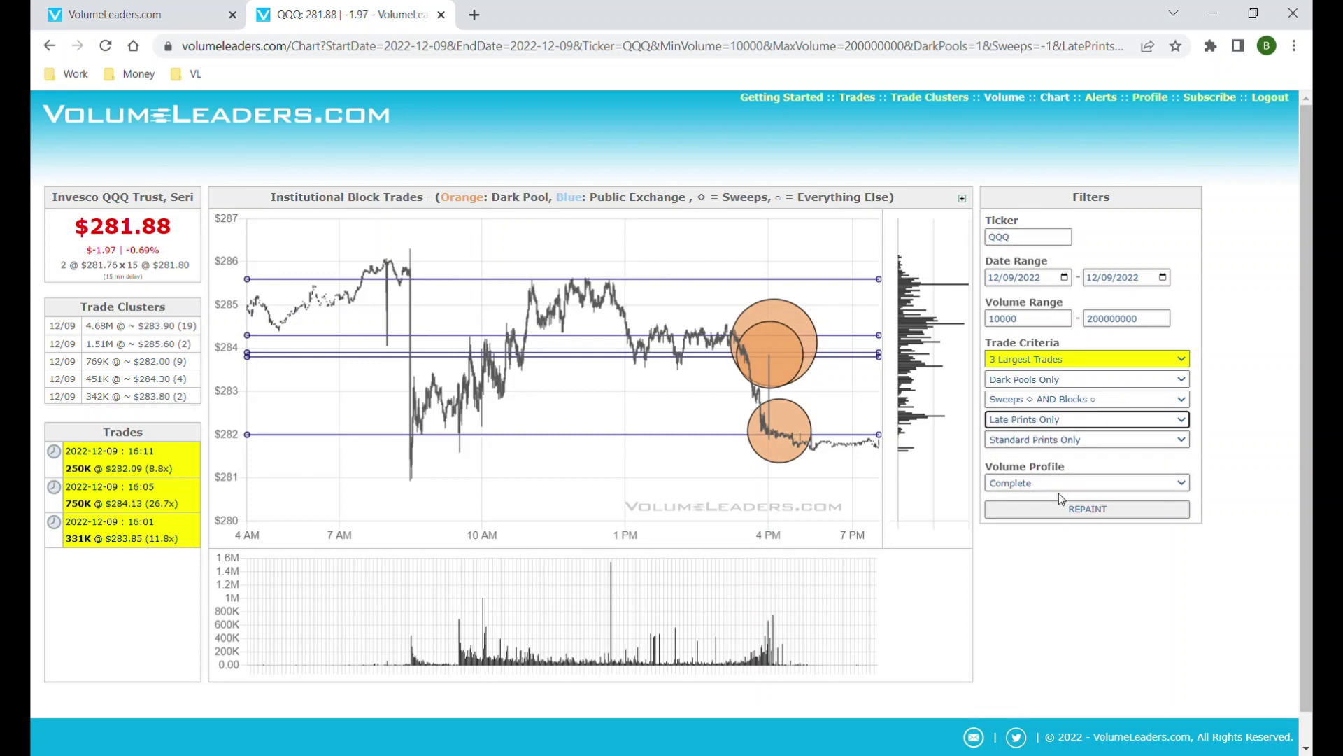
{"action": "left_click", "coordinate": [1052, 364]}
{"action": "left_click", "coordinate": [1035, 423]}
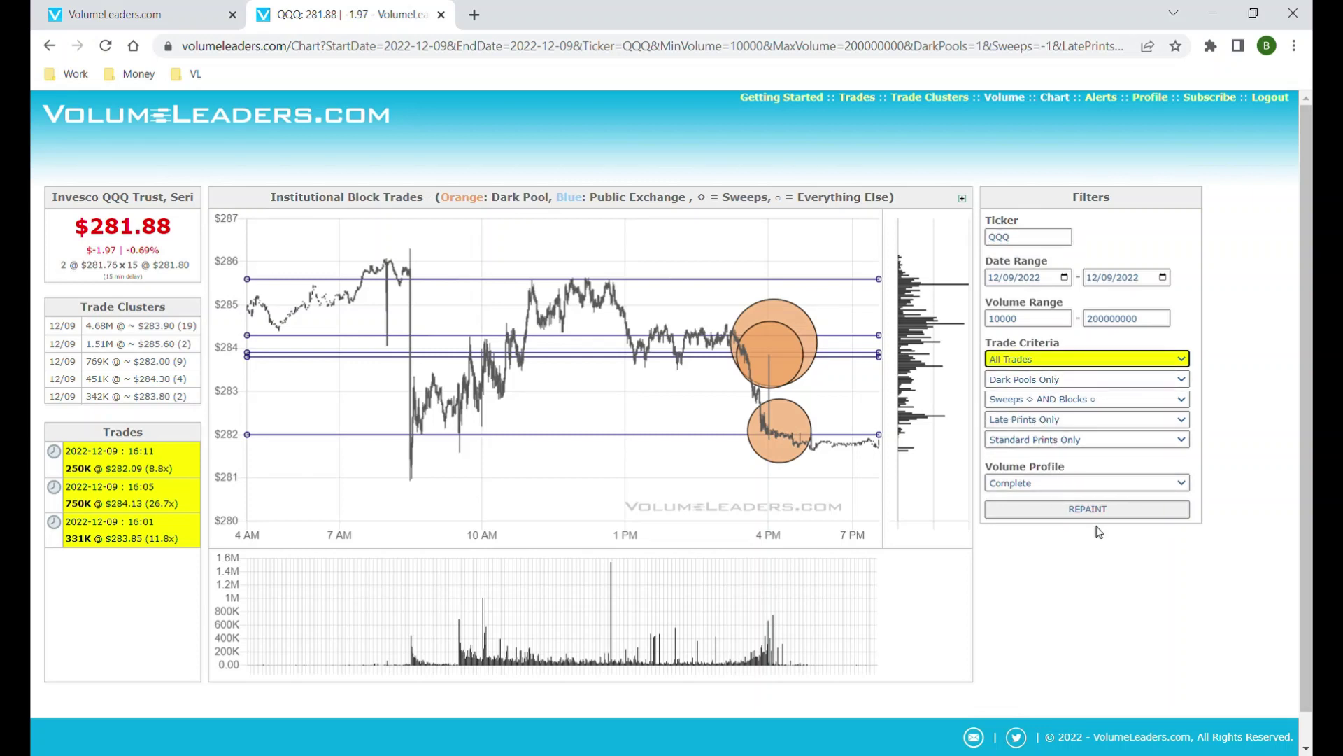
{"action": "left_click", "coordinate": [1097, 518]}
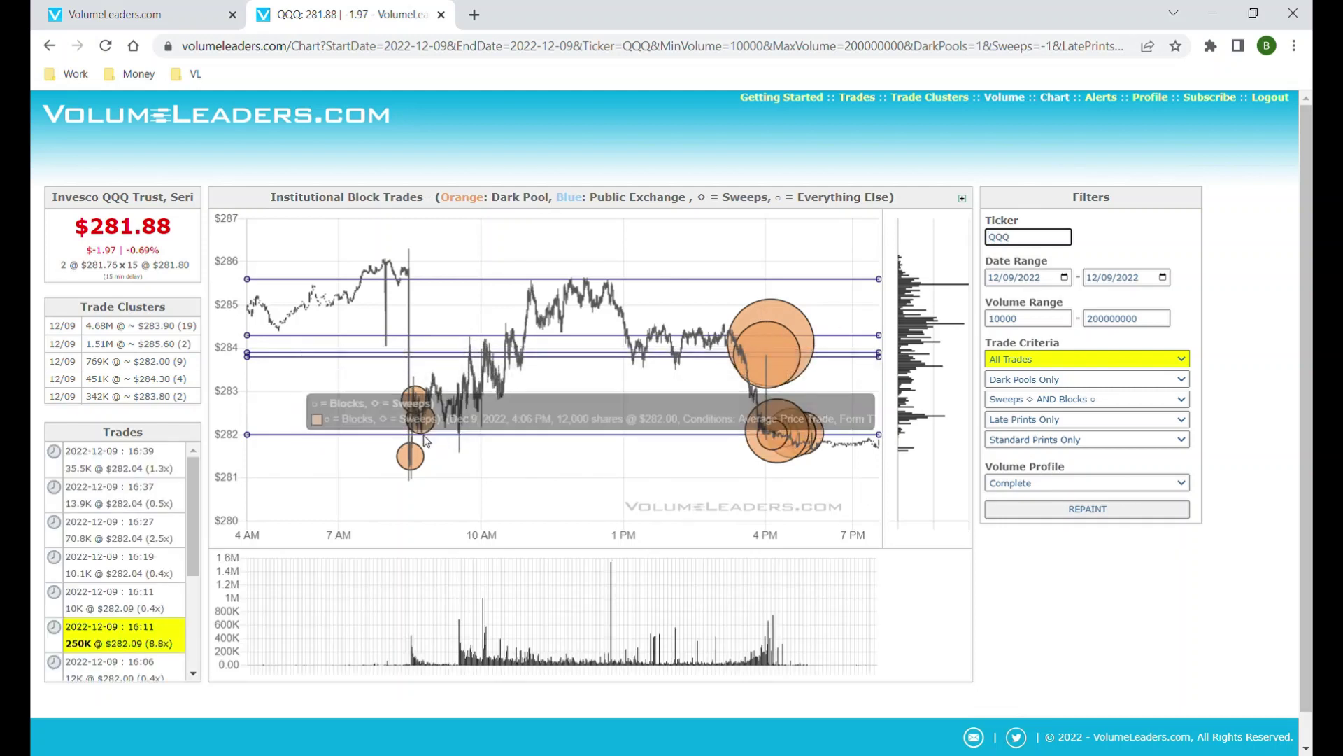
Filter the chart to Timely Prints Only and include Dark Pools & Public trades, repainting for each change
{"action": "mouse_move", "coordinate": [415, 460]}
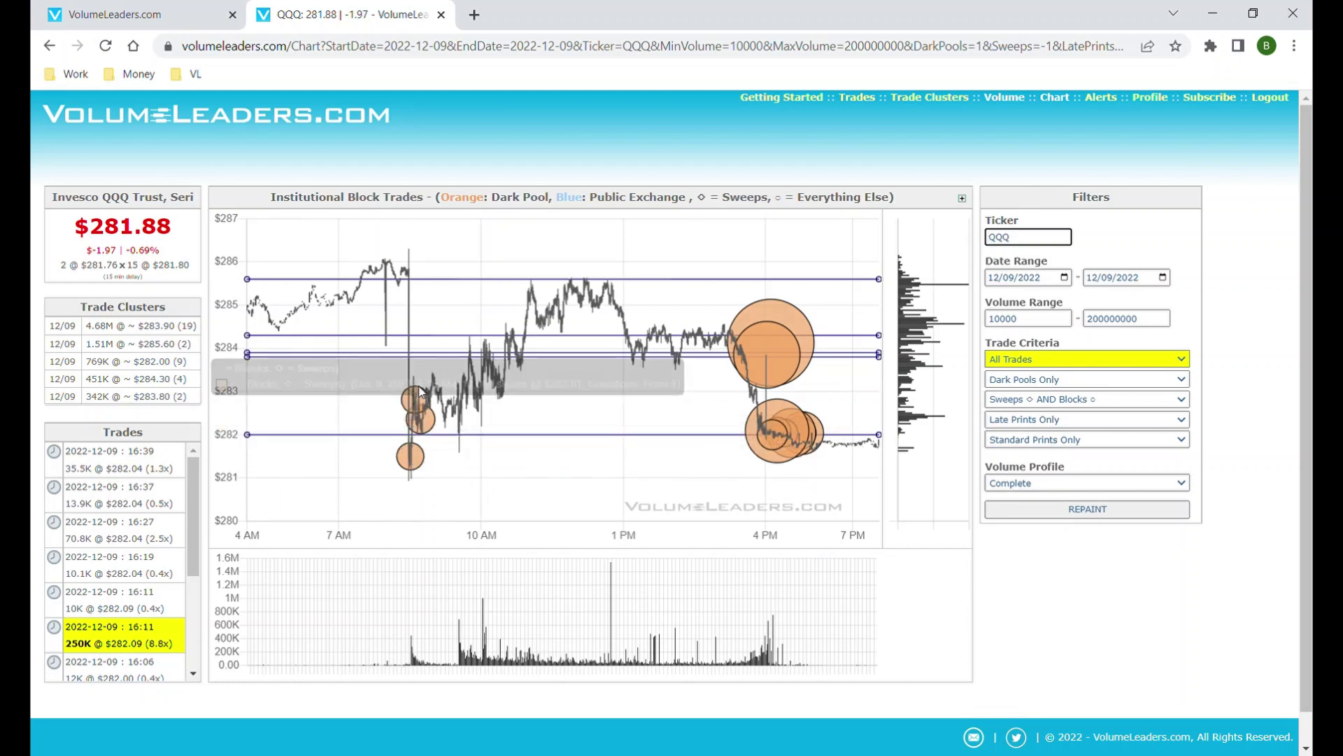
{"action": "mouse_move", "coordinate": [427, 402]}
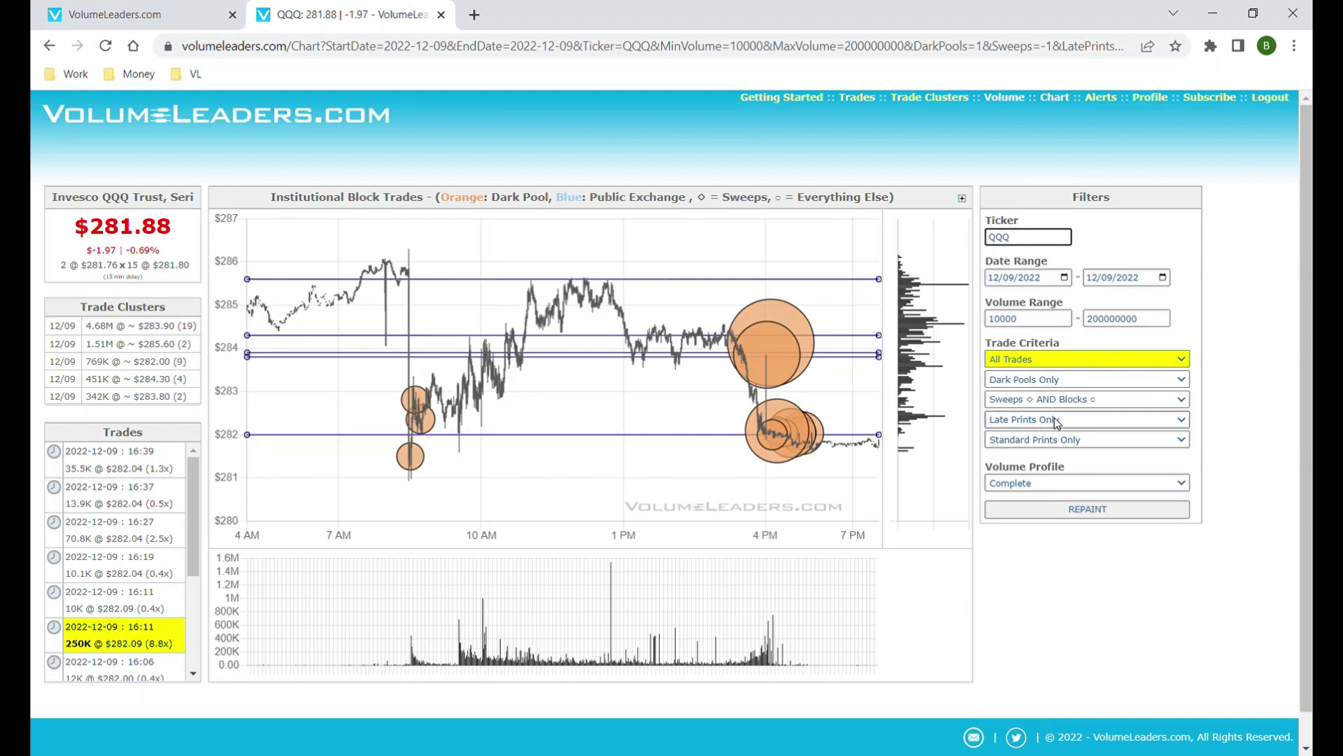
{"action": "left_click", "coordinate": [1048, 455]}
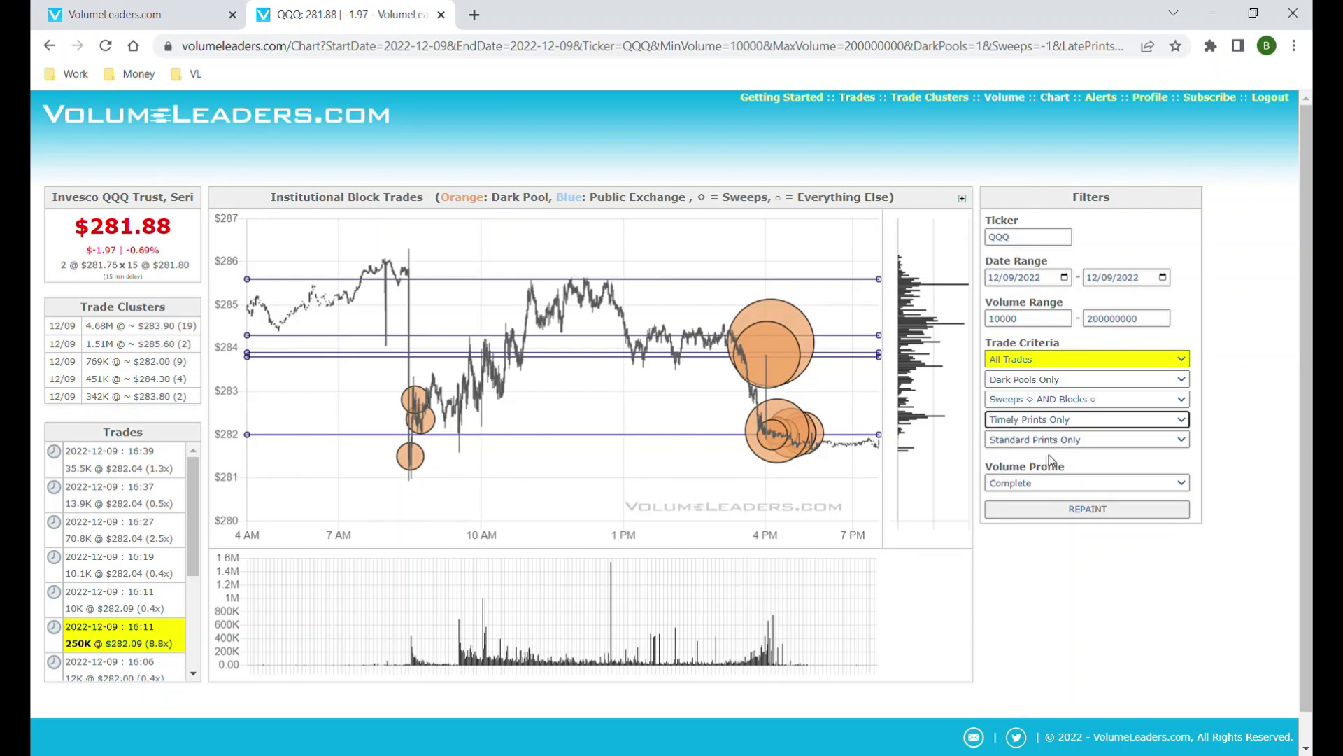
{"action": "left_click", "coordinate": [1063, 517]}
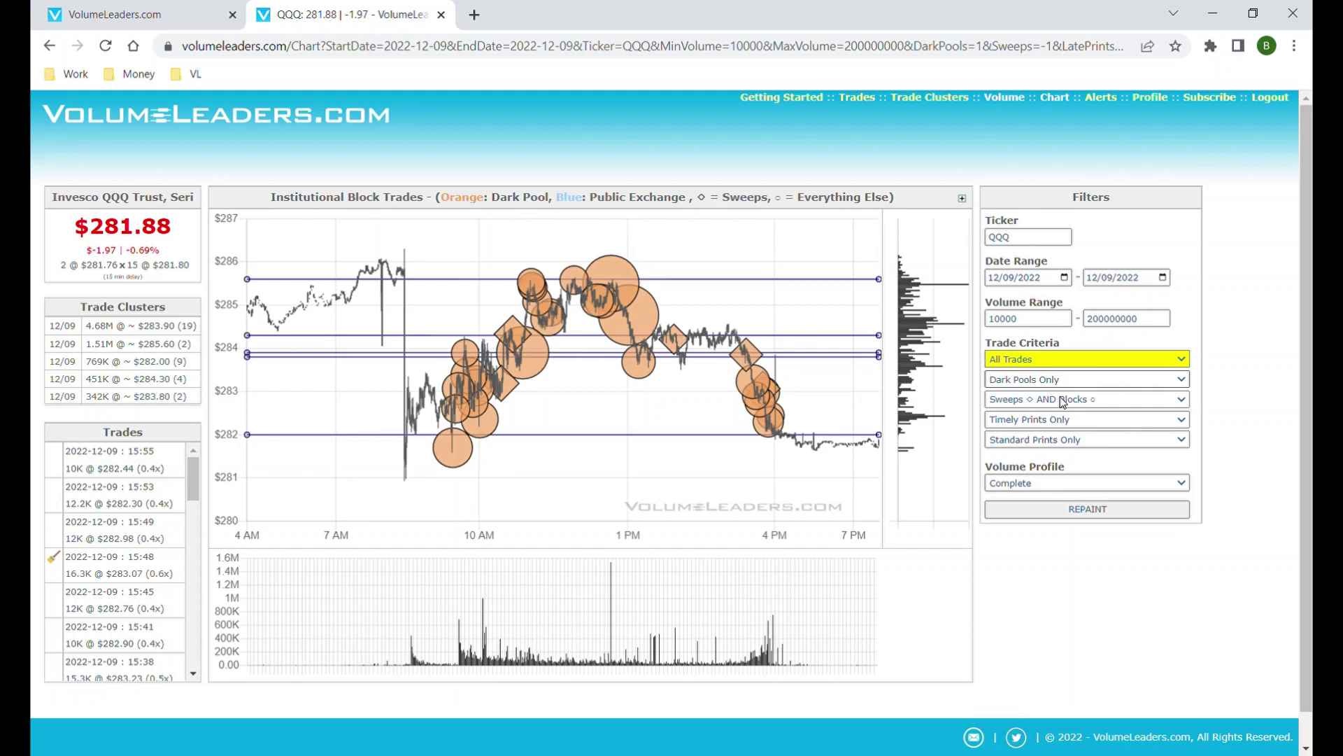
{"action": "key", "text": "Up"}
{"action": "left_click", "coordinate": [1095, 510]}
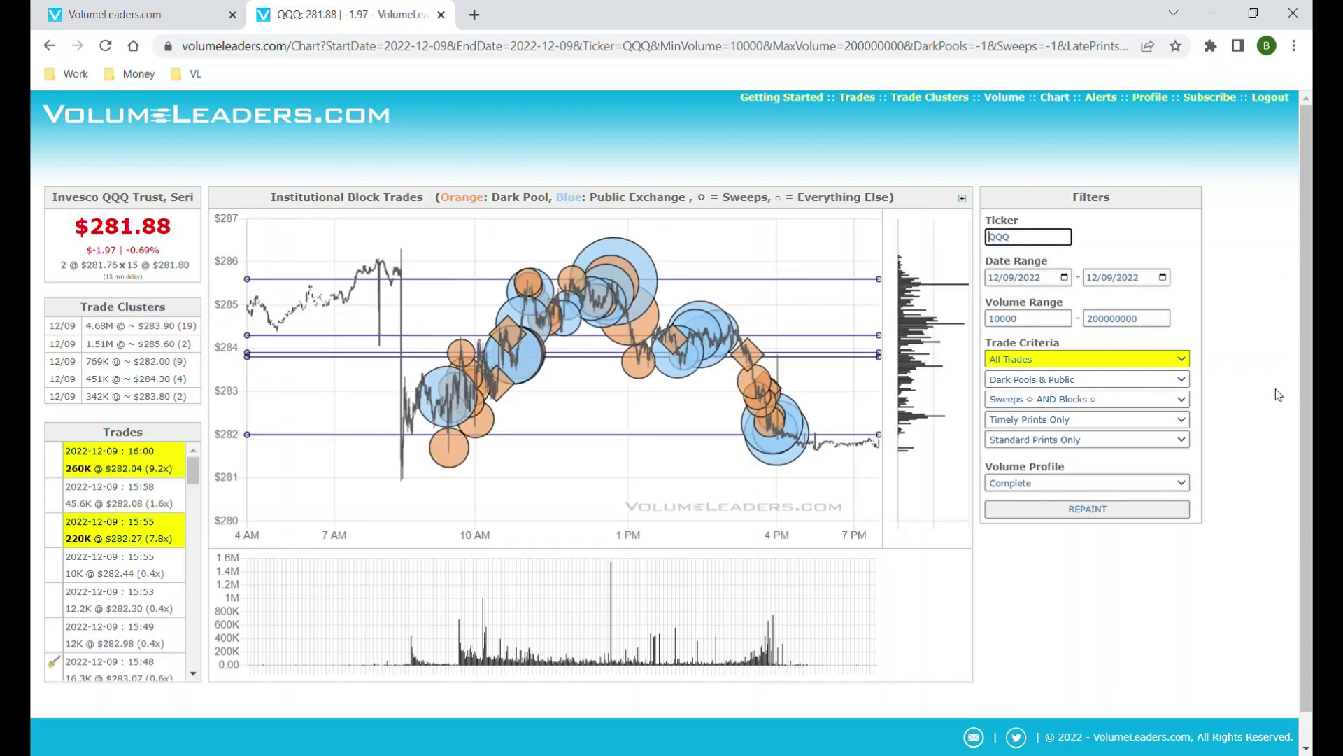
Switch the print type filter from standard prints to Signature Prints Only and repaint the chart
{"action": "left_click", "coordinate": [1113, 451]}
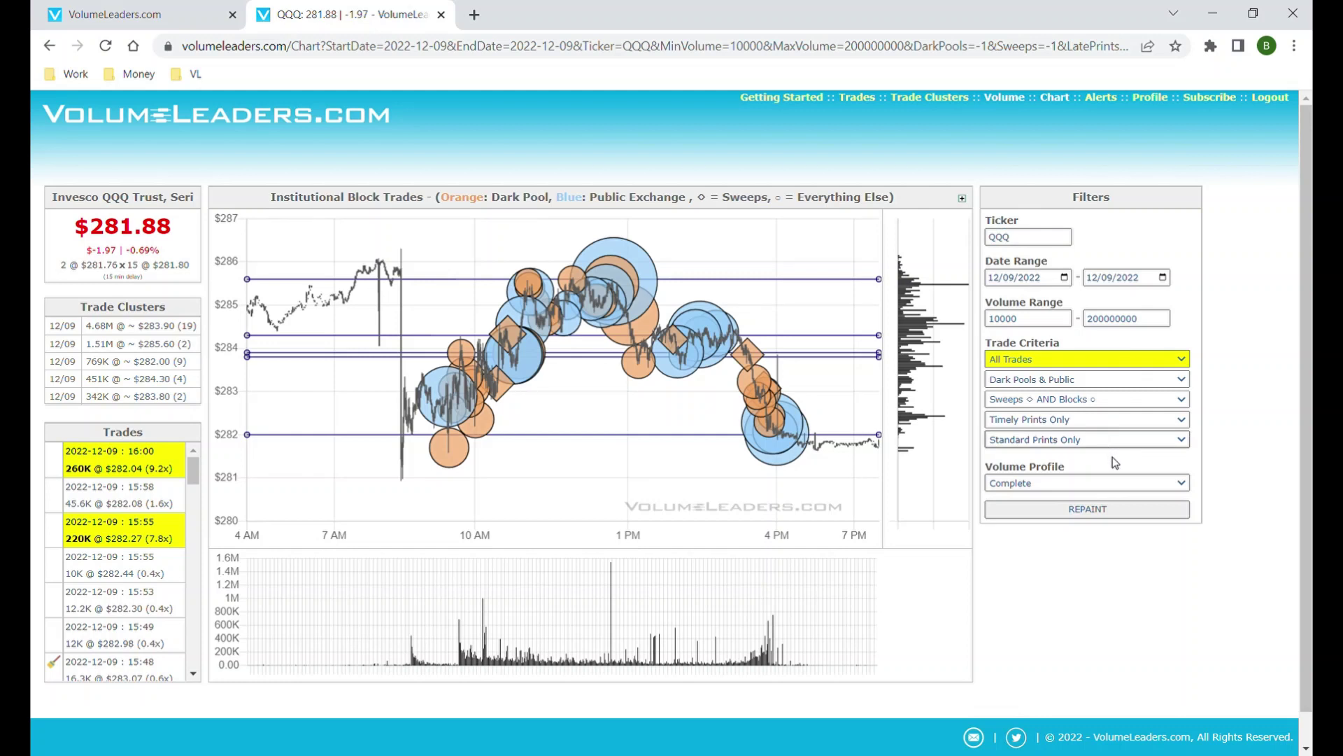
{"action": "left_click", "coordinate": [1105, 468]}
{"action": "left_click", "coordinate": [1127, 509]}
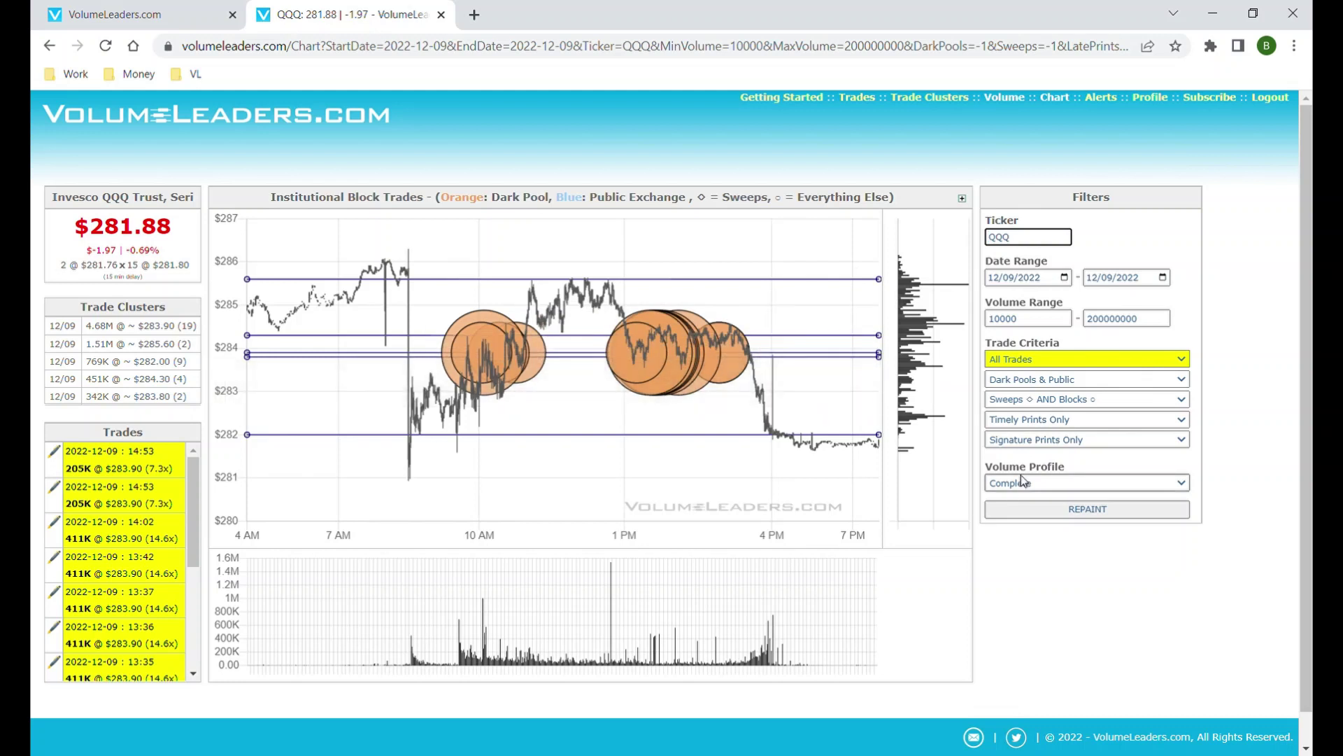
{"action": "mouse_move", "coordinate": [709, 359]}
{"action": "mouse_move", "coordinate": [658, 380]}
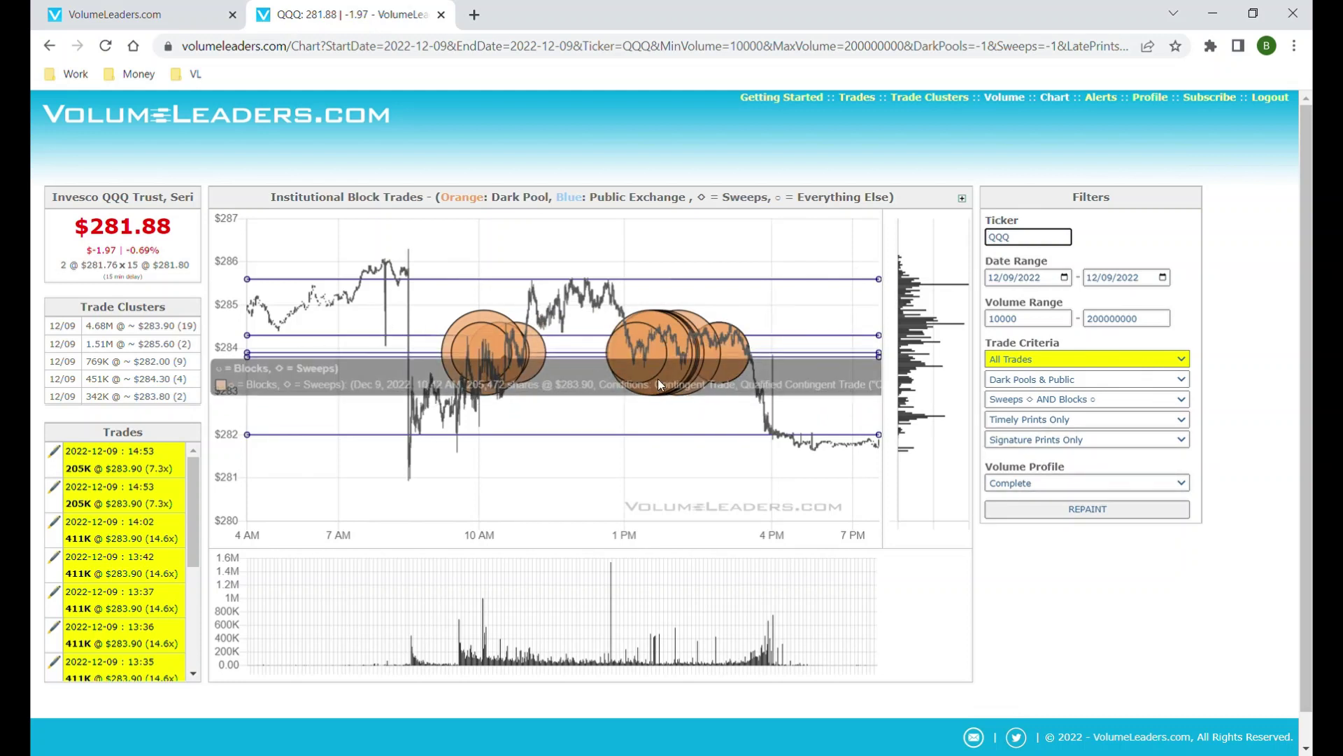
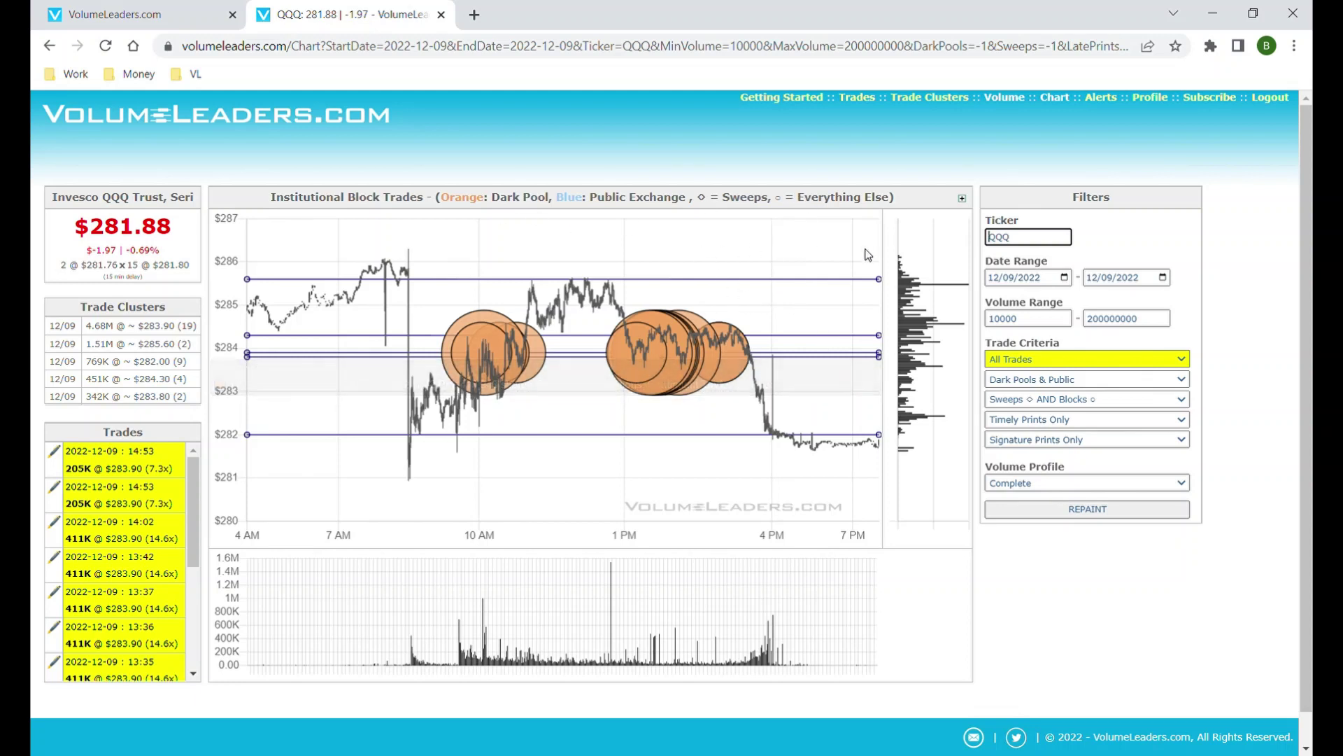
Restrict the print type filter to Standard Prints Only and repaint the chart
{"action": "left_click", "coordinate": [1060, 451]}
{"action": "left_click", "coordinate": [1068, 477]}
{"action": "left_click", "coordinate": [1016, 508]}
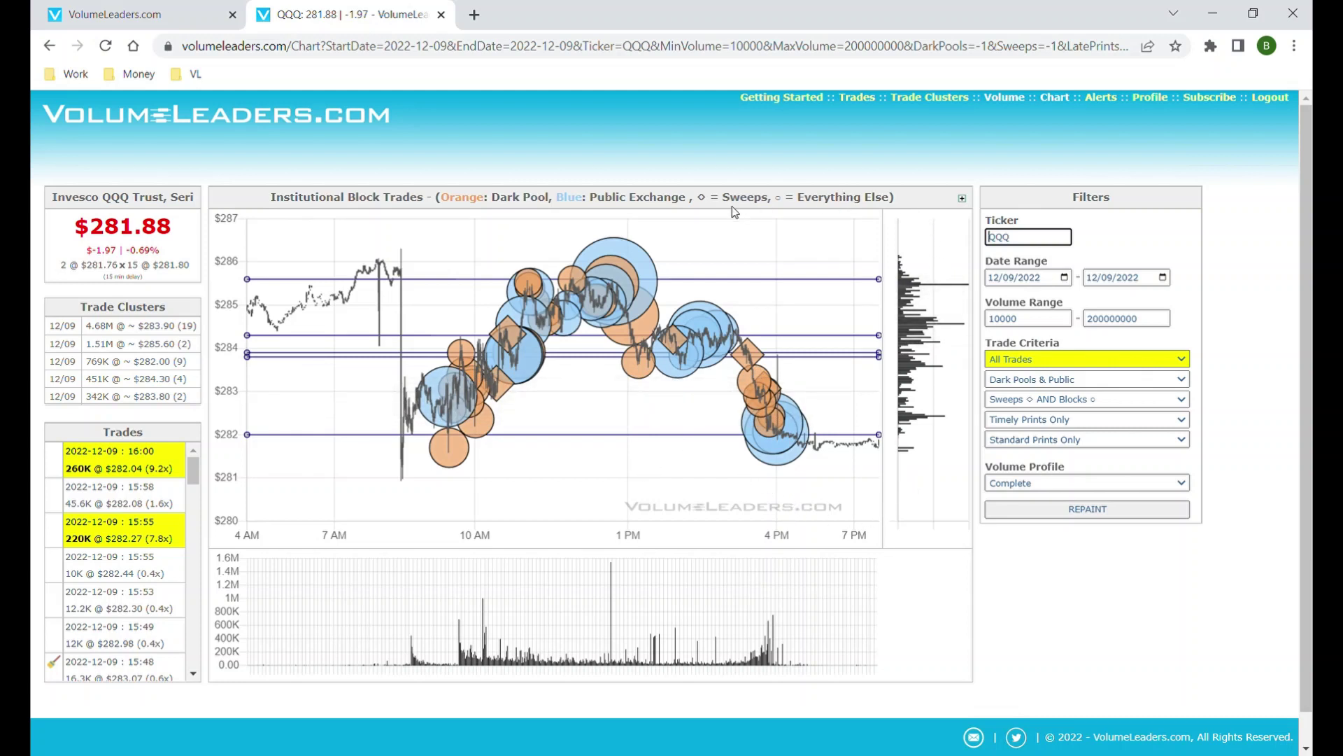
Filter the chart to Sweeps Only, keeping blocks out of the view, and repaint it
{"action": "mouse_move", "coordinate": [645, 257]}
{"action": "left_click", "coordinate": [1039, 398]}
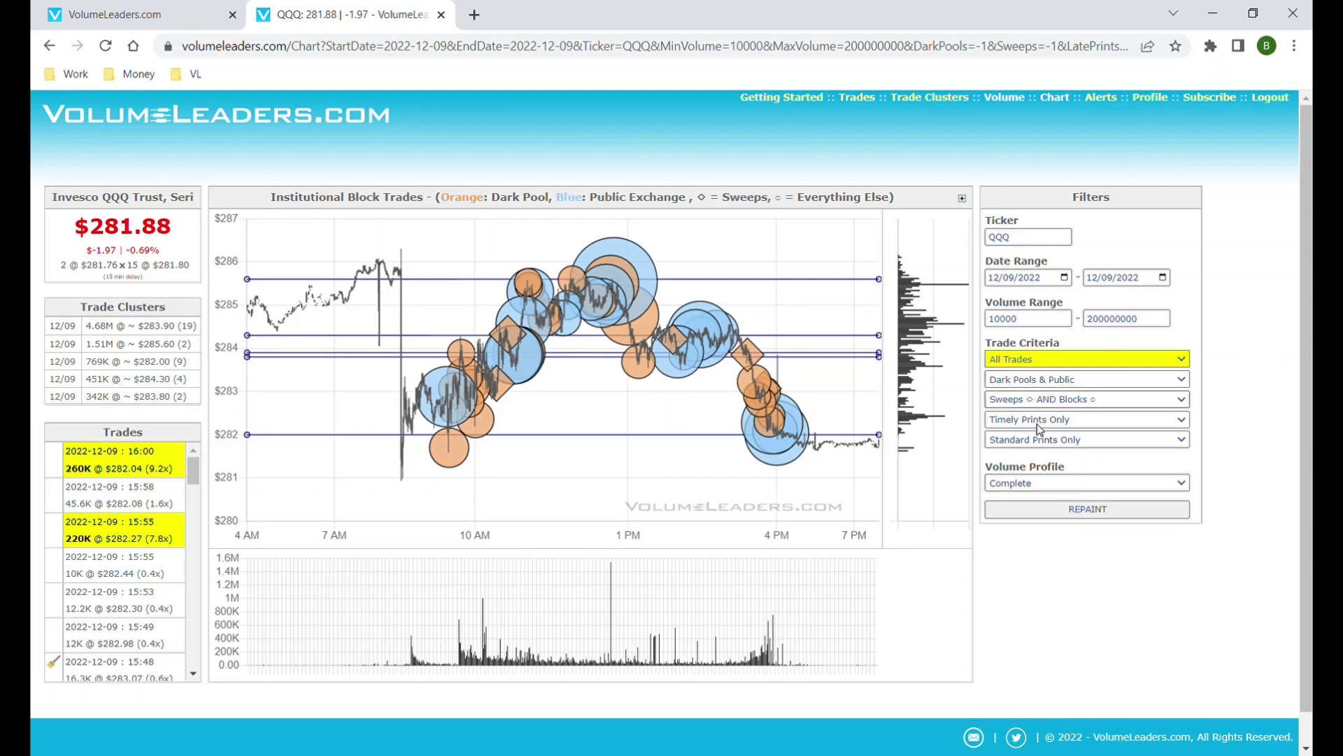
{"action": "left_click", "coordinate": [1039, 424]}
{"action": "left_click", "coordinate": [1080, 509]}
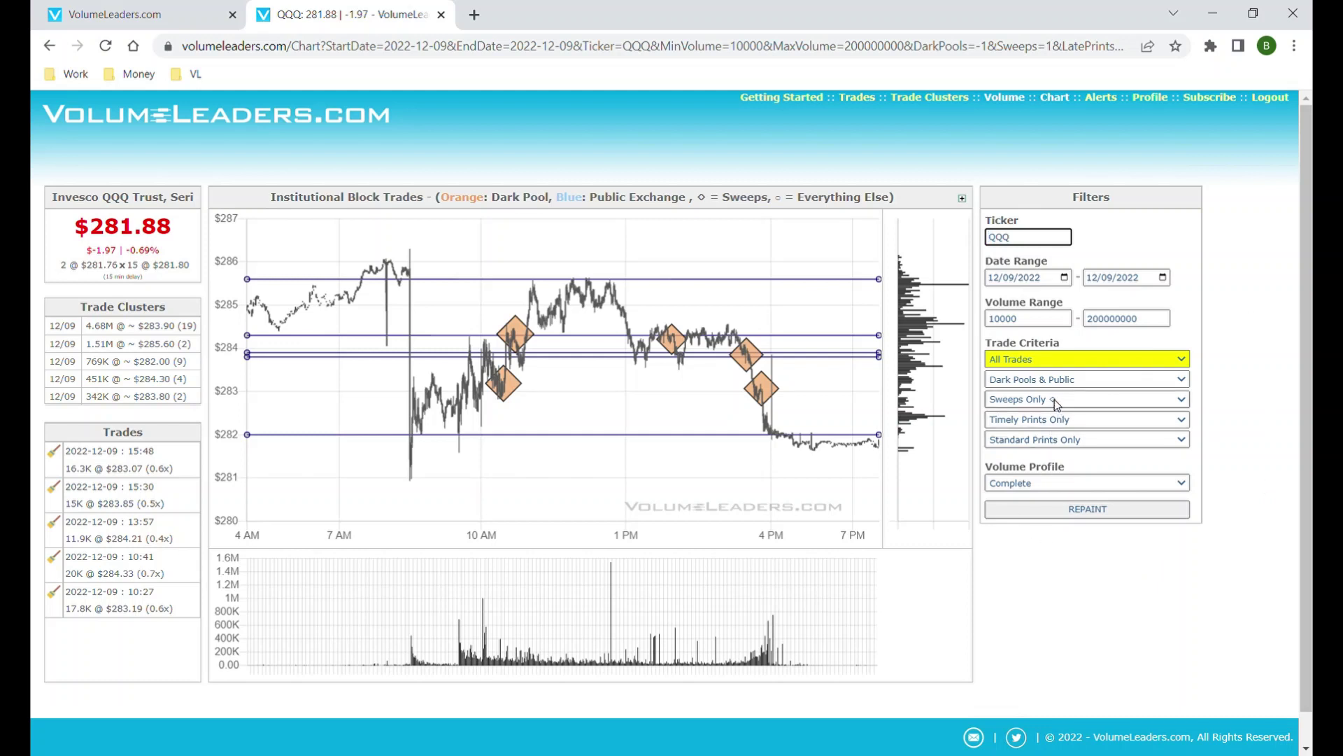
Switch the sweeps and blocks filter to Blocks Only and repaint the chart
{"action": "mouse_move", "coordinate": [770, 393]}
{"action": "left_click", "coordinate": [1015, 402]}
{"action": "left_click", "coordinate": [1041, 445]}
{"action": "left_click", "coordinate": [1050, 511]}
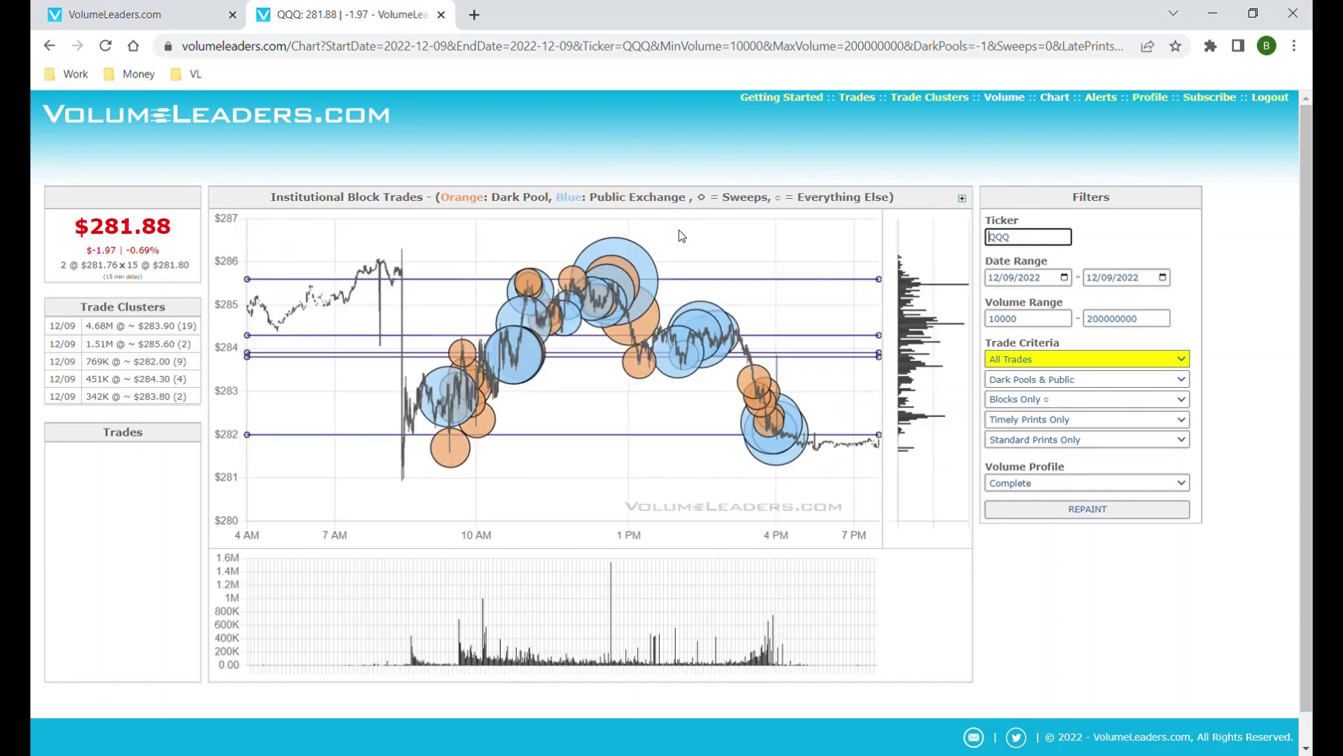
Limit the trade criteria to 3 Largest Trades for the blocks view and repaint the chart
{"action": "mouse_move", "coordinate": [735, 282]}
{"action": "left_click", "coordinate": [1069, 360]}
{"action": "left_click", "coordinate": [1058, 387]}
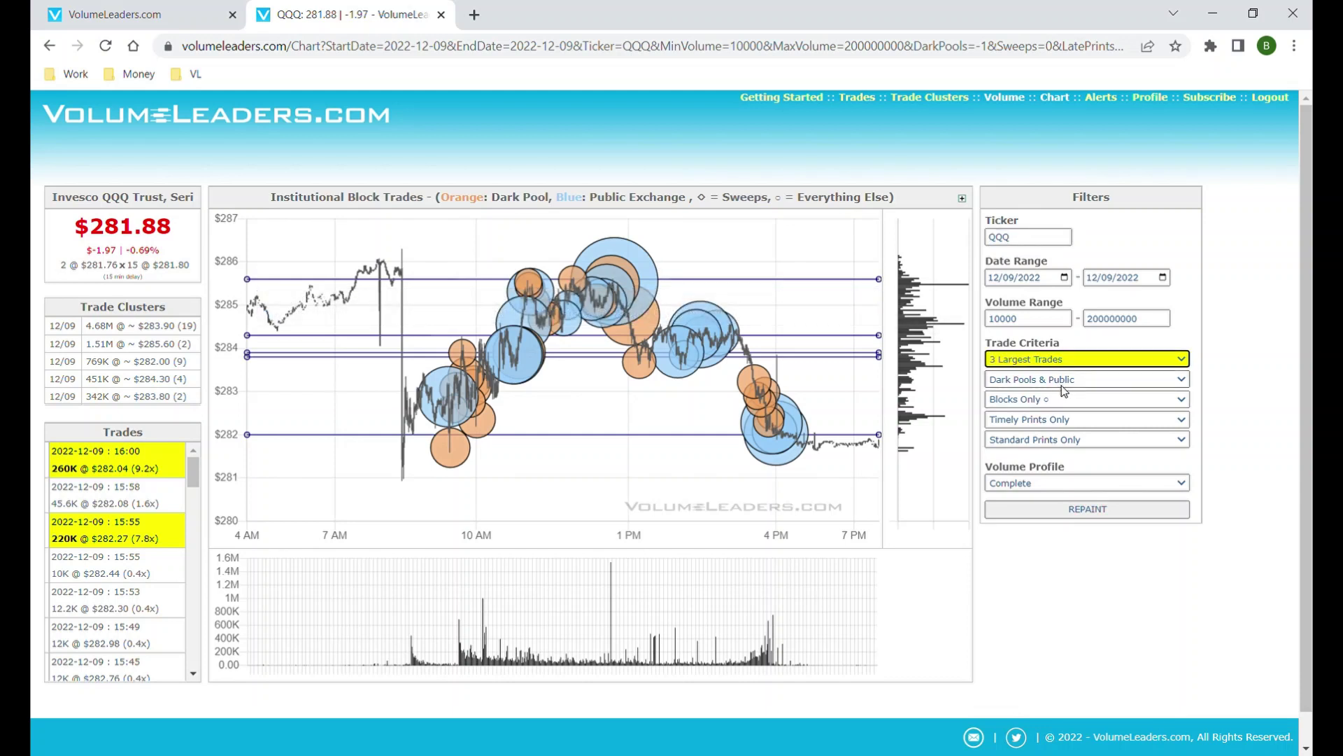
{"action": "left_click", "coordinate": [1106, 510]}
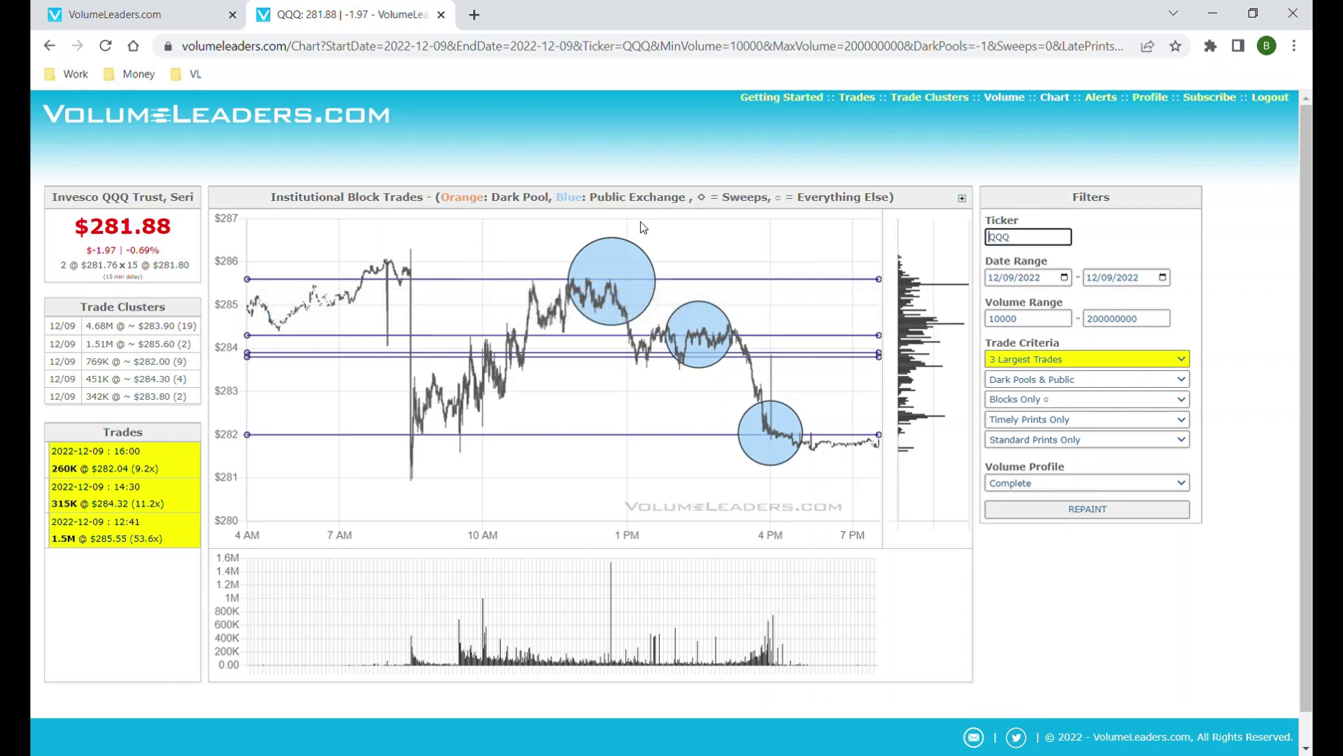
Set the volume profile to Institutional Only and repaint the chart
{"action": "mouse_move", "coordinate": [632, 258]}
{"action": "left_click", "coordinate": [1029, 481]}
{"action": "left_click", "coordinate": [1028, 505]}
{"action": "left_click", "coordinate": [1055, 512]}
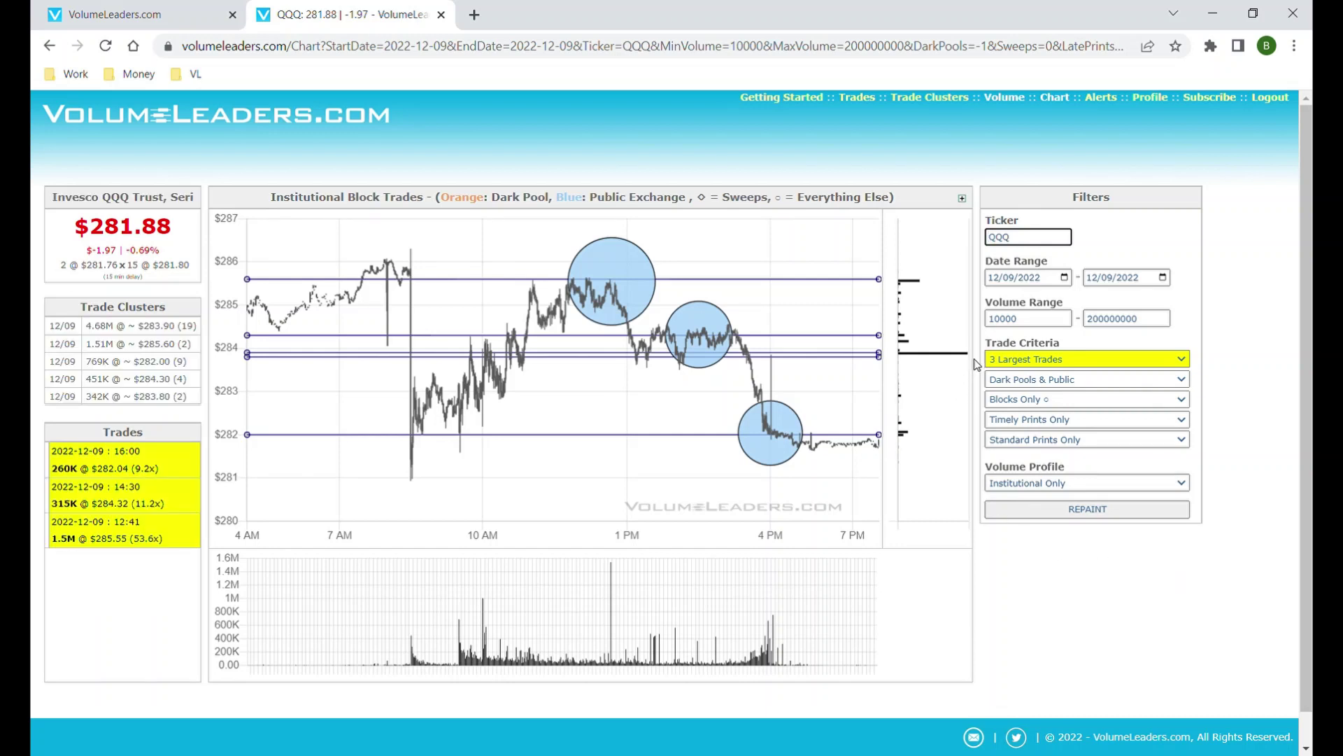
Return the volume profile to Complete and repaint the chart
{"action": "mouse_move", "coordinate": [710, 339]}
{"action": "left_click", "coordinate": [1016, 485]}
{"action": "left_click", "coordinate": [1026, 498]}
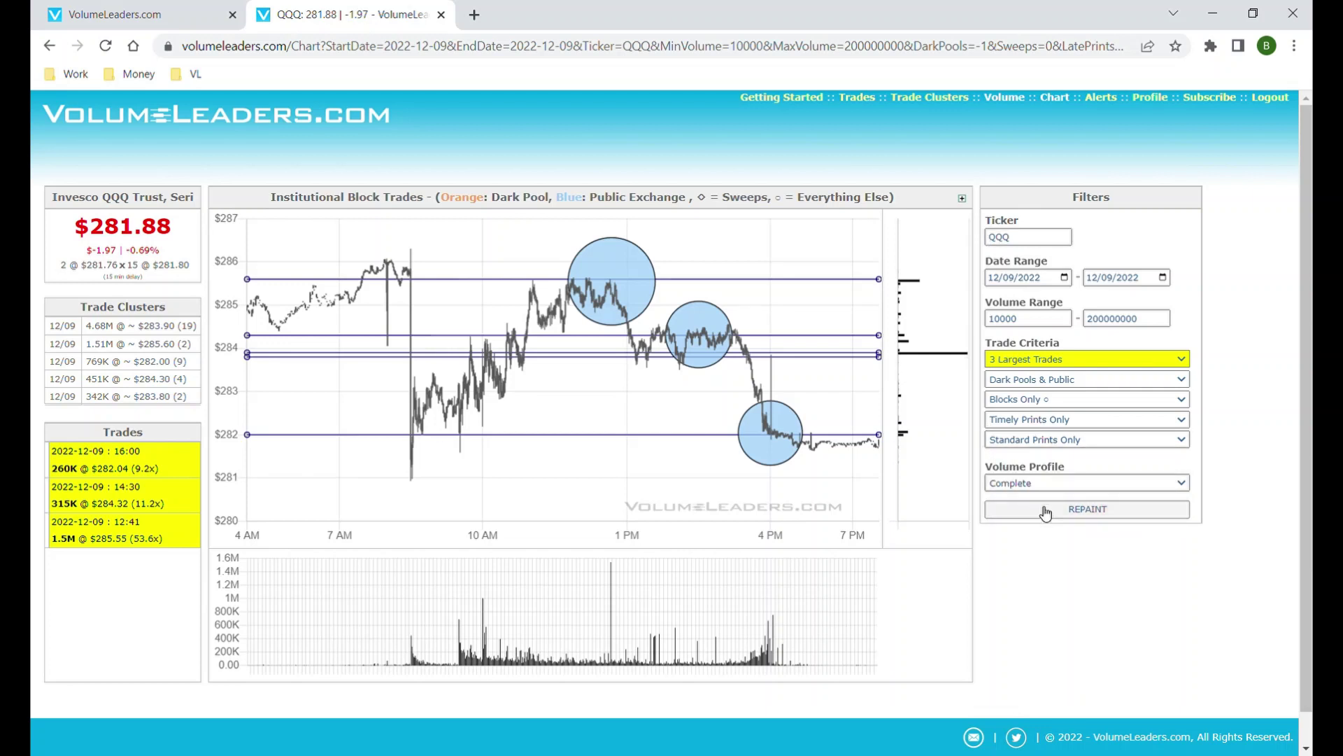
{"action": "left_click", "coordinate": [1047, 509]}
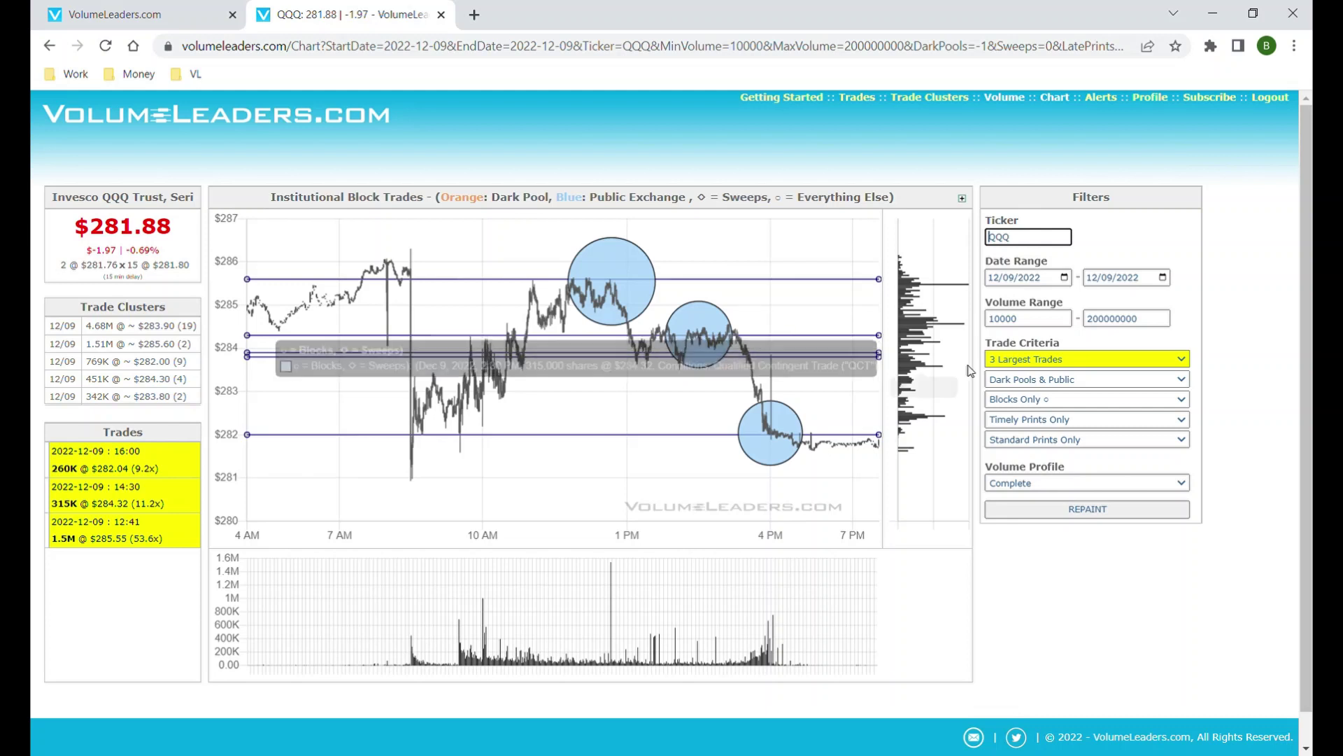
Set the filters to All Trades, Sweeps AND Blocks, Late & Timely Prints, Standard & Signature Prints and an Institutional Only volume profile, and repaint the chart
{"action": "left_click", "coordinate": [1050, 423]}
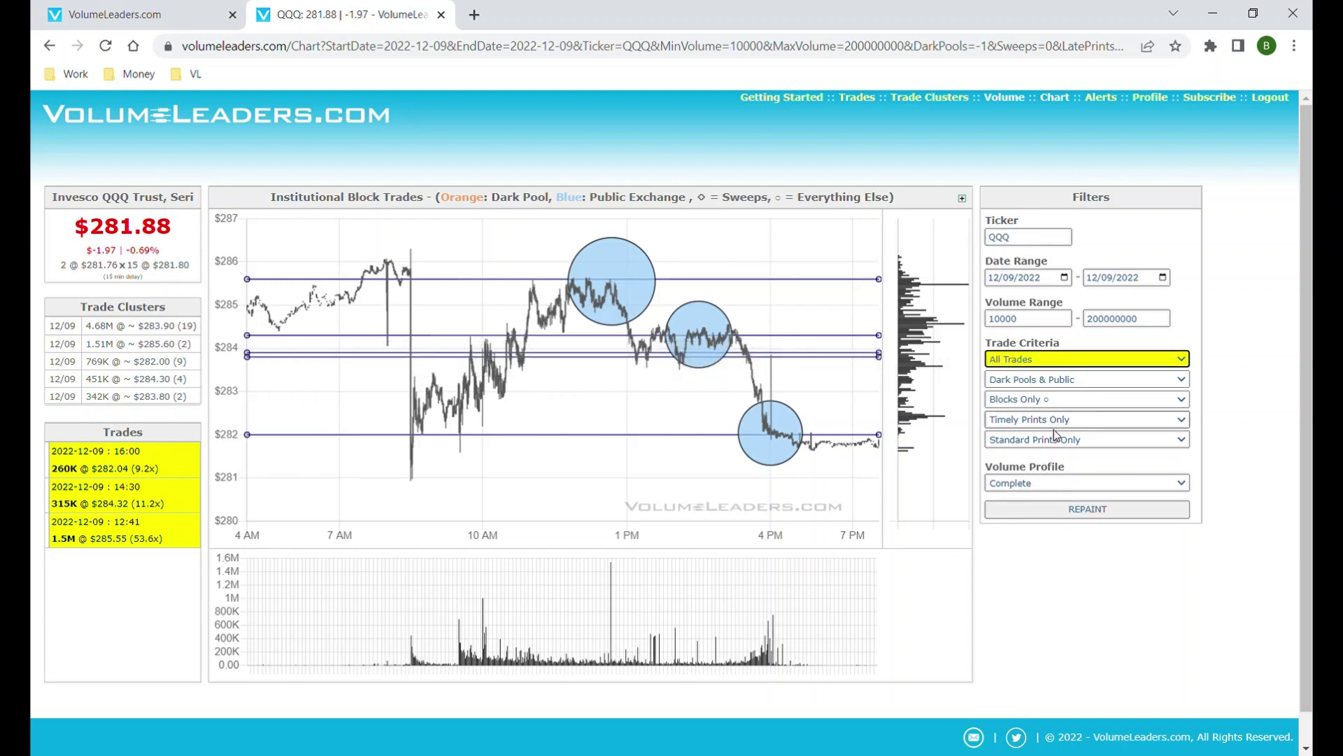
{"action": "left_click", "coordinate": [1036, 483]}
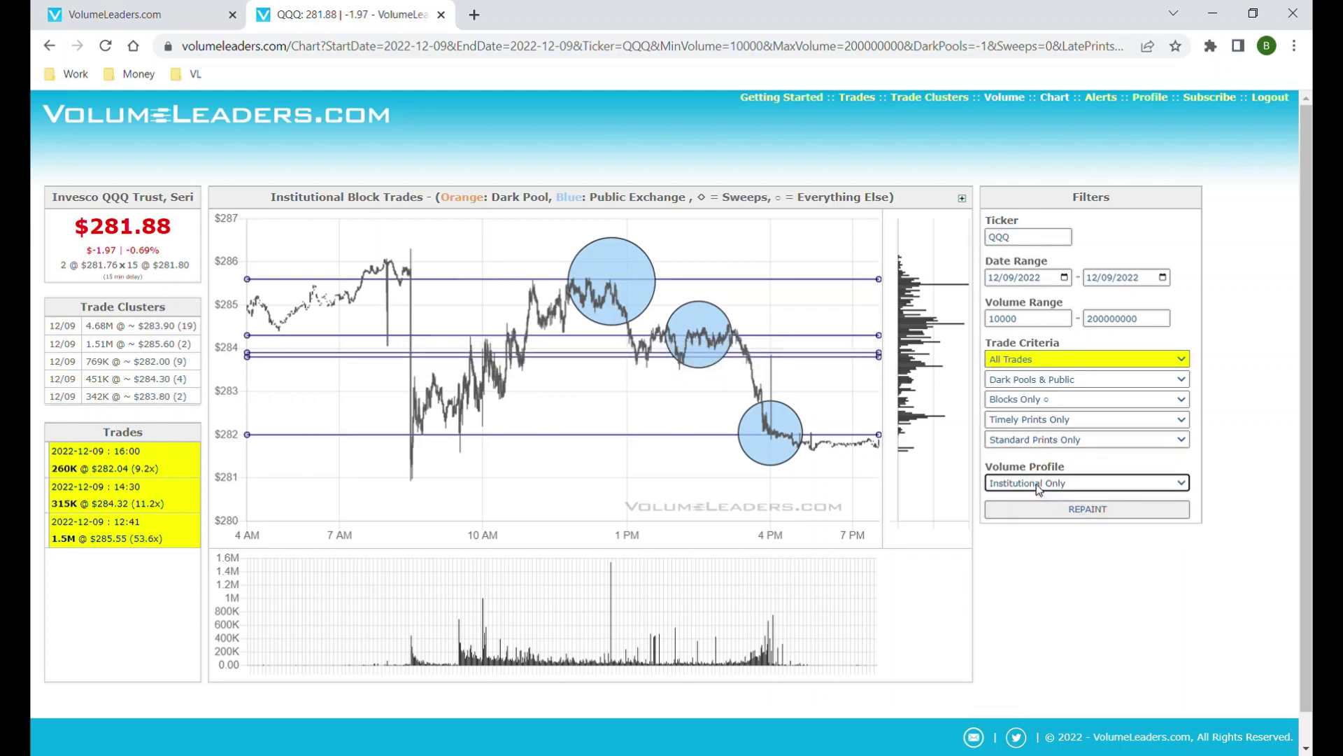
{"action": "left_click", "coordinate": [1039, 425]}
{"action": "left_click", "coordinate": [1049, 399]}
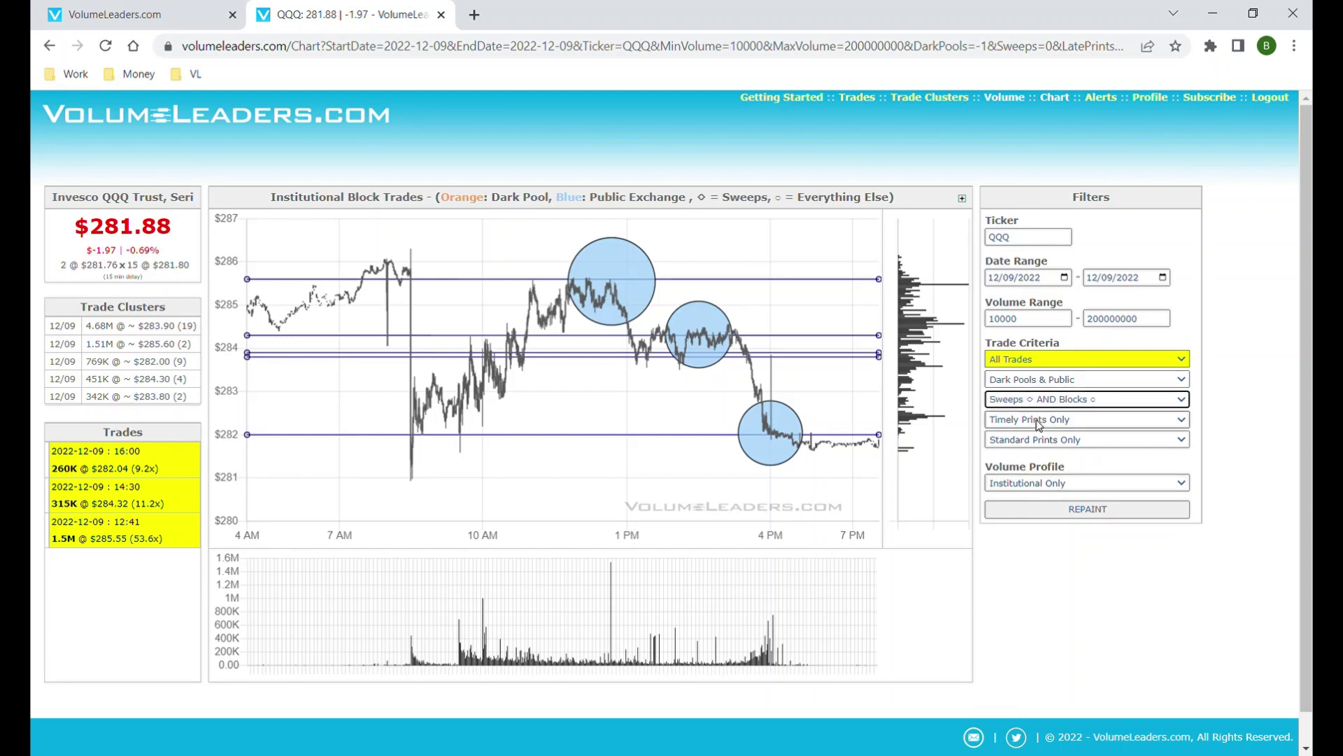
{"action": "left_click", "coordinate": [1039, 422]}
{"action": "left_click", "coordinate": [1053, 439]}
{"action": "left_click", "coordinate": [1028, 452]}
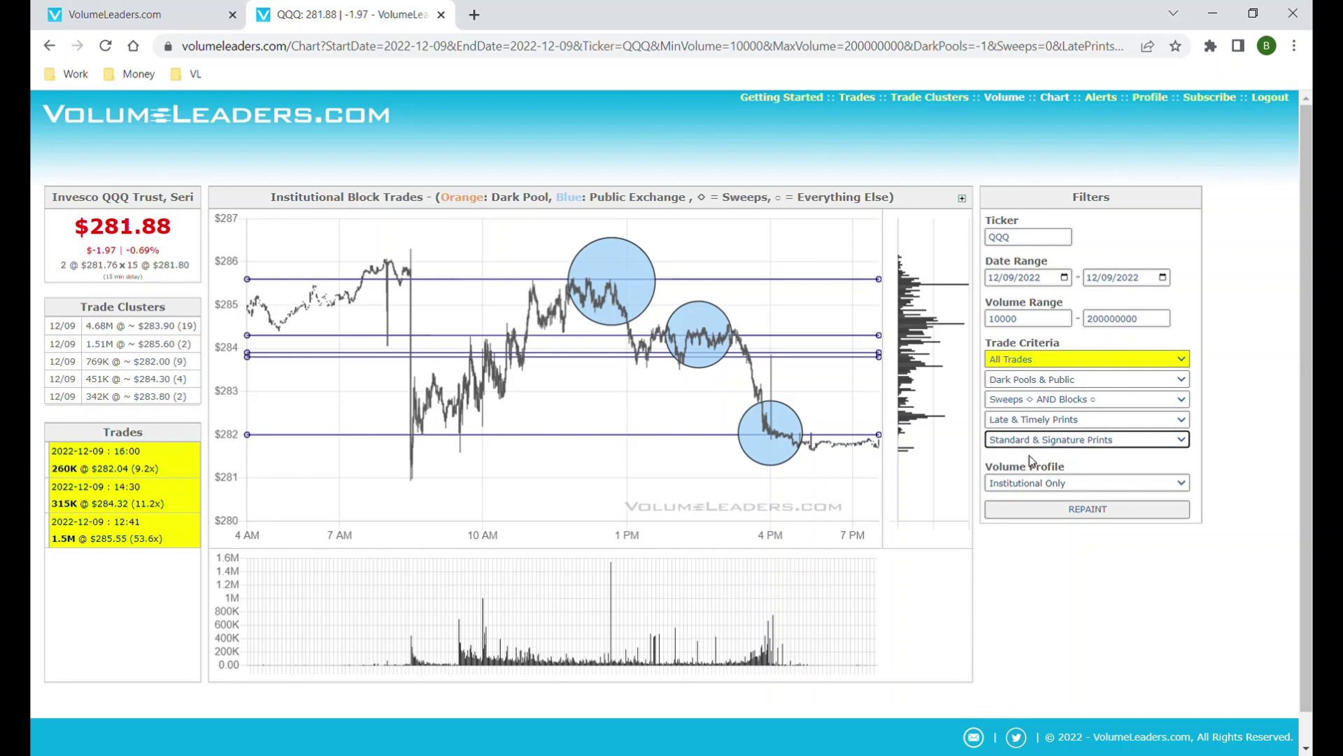
{"action": "left_click", "coordinate": [1075, 509]}
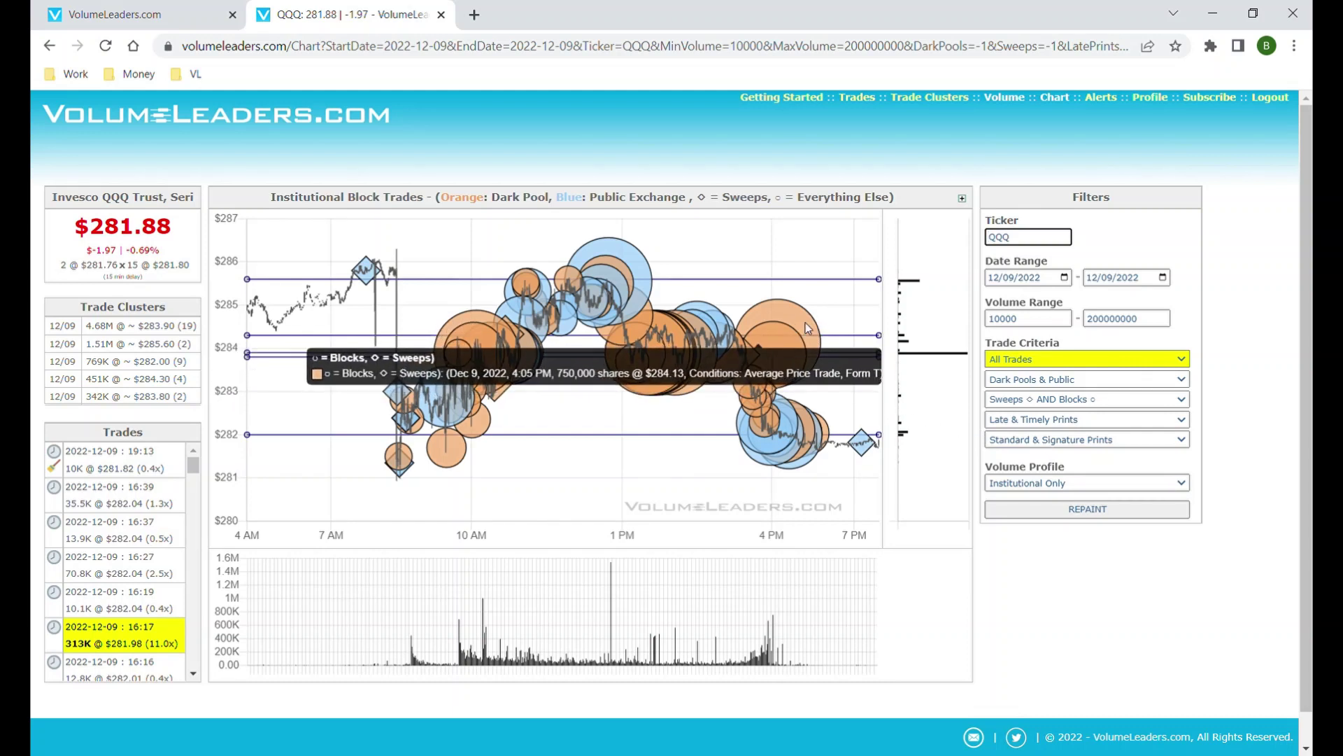
Switch the volume profile to Complete for the unfiltered trades and repaint the chart
{"action": "left_click", "coordinate": [1029, 483]}
{"action": "left_click", "coordinate": [1043, 497]}
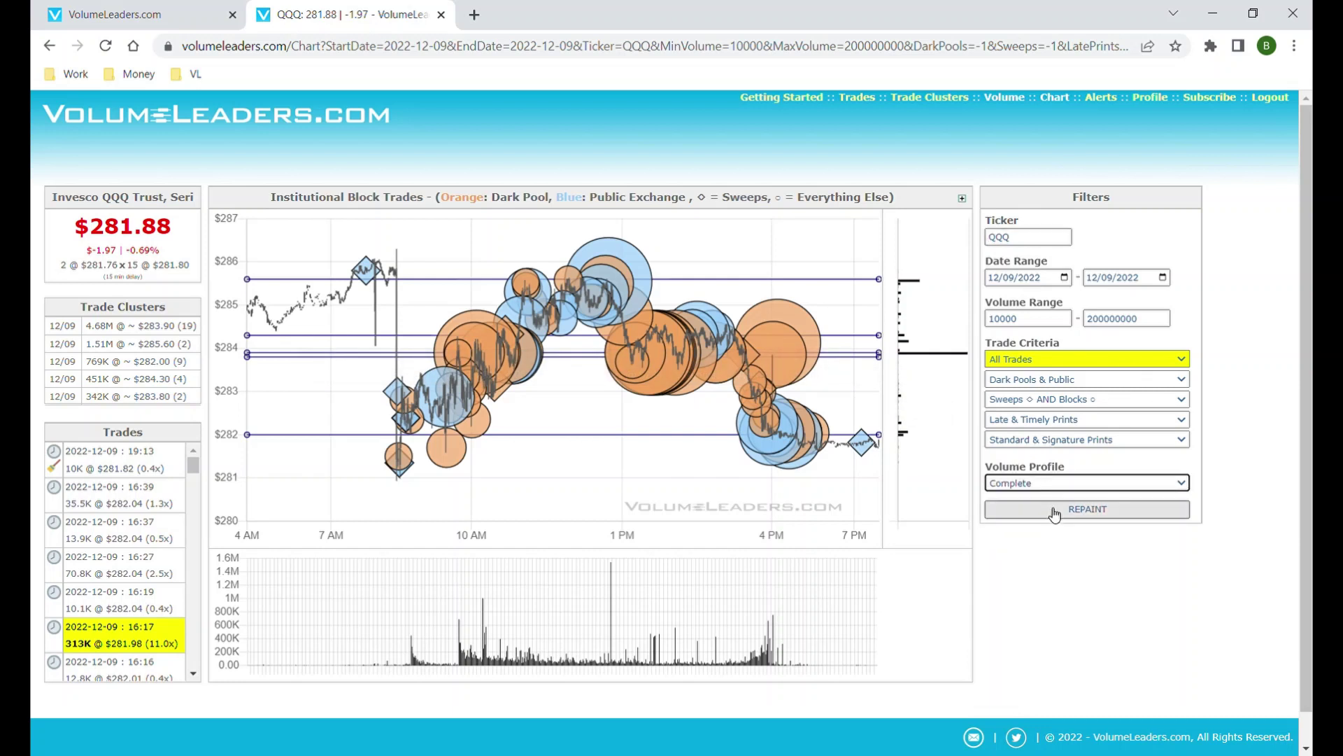
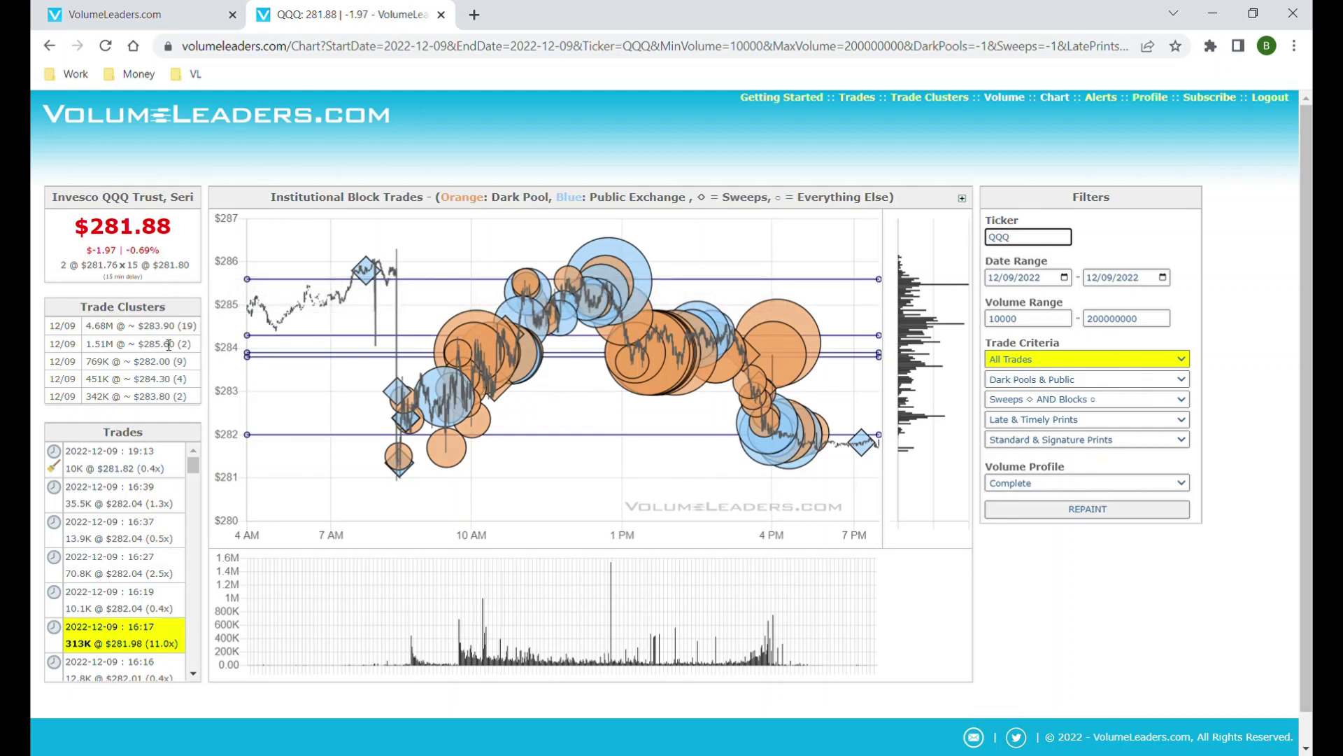
Highlight the first two Trade Clusters entries and compare them with the price levels and trades on the chart
{"action": "left_click_drag", "start_coordinate": [85, 328], "coordinate": [191, 333]}
{"action": "left_click", "coordinate": [191, 333]}
{"action": "left_click_drag", "start_coordinate": [87, 346], "coordinate": [183, 344]}
{"action": "mouse_move", "coordinate": [635, 255]}
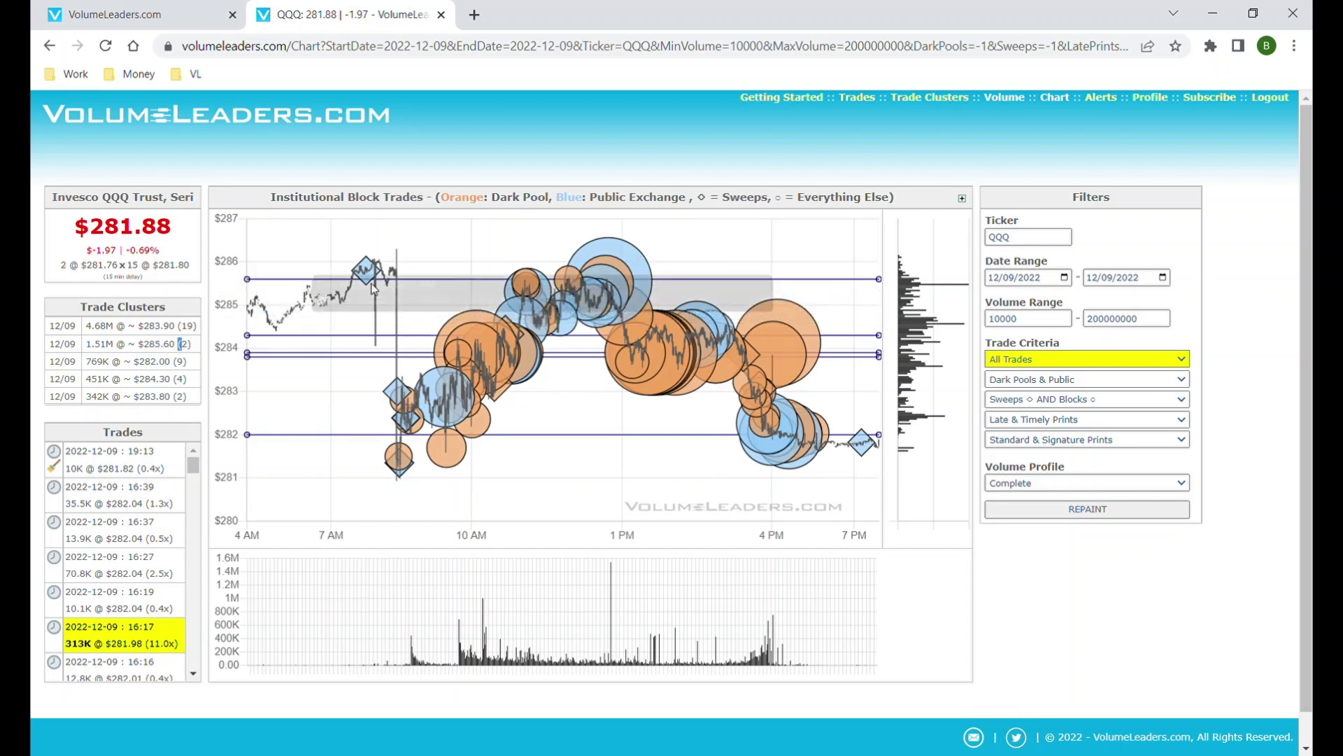
{"action": "mouse_move", "coordinate": [367, 280]}
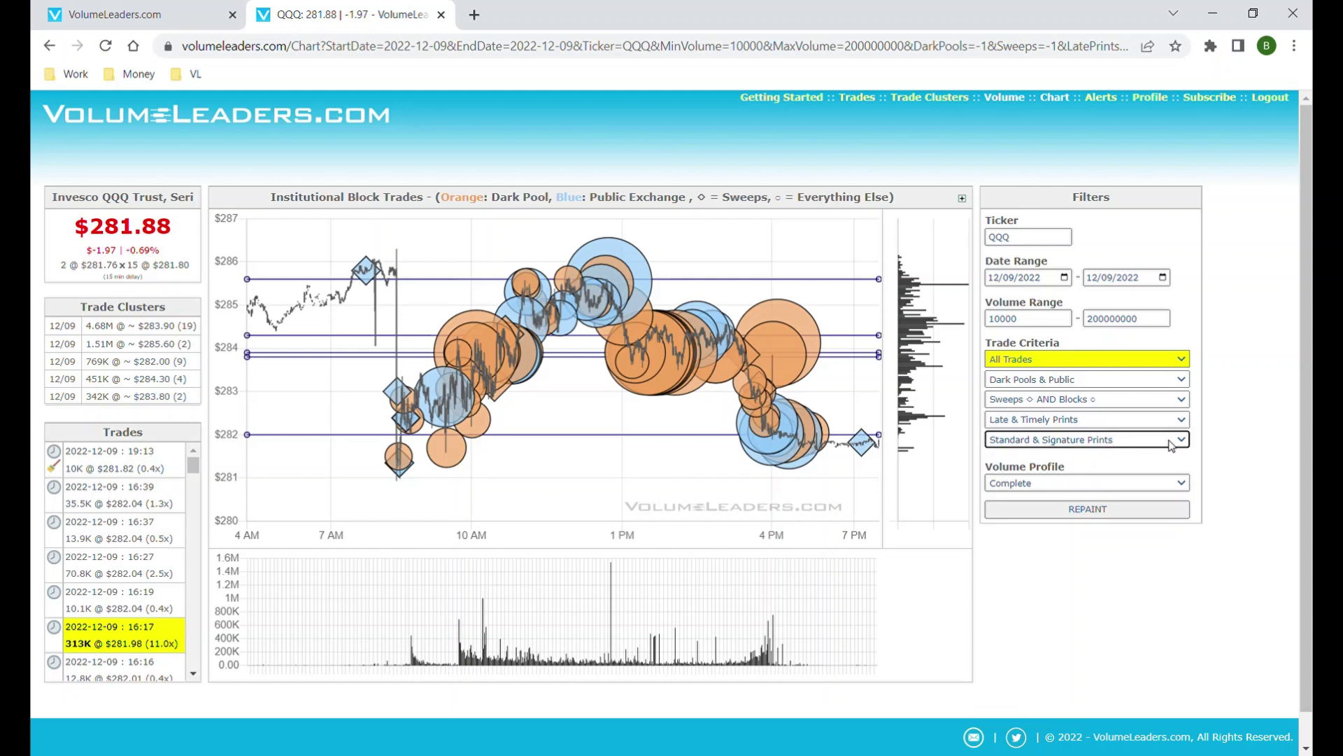
Highlight the minimum volume in the Volume Range filter and inspect the details of the dark pool trades on the chart
{"action": "double_click", "coordinate": [1037, 326]}
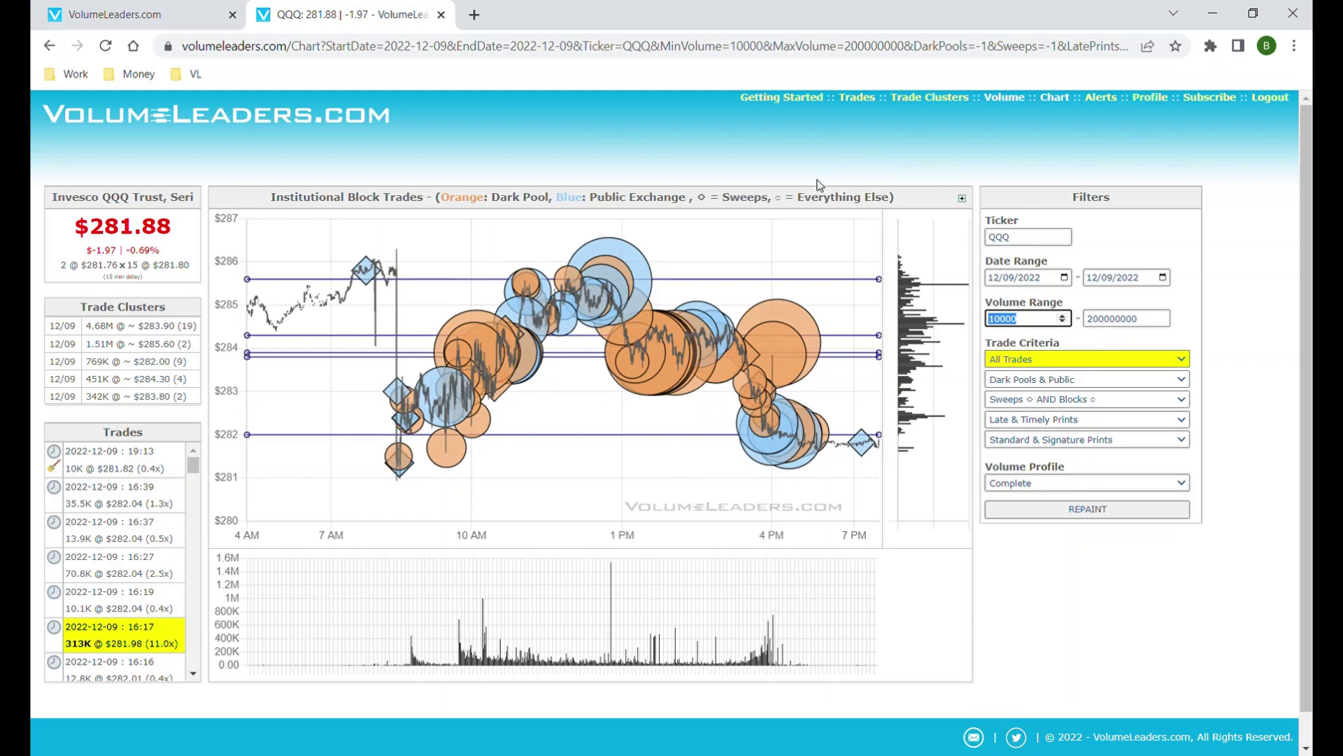
{"action": "mouse_move", "coordinate": [788, 311]}
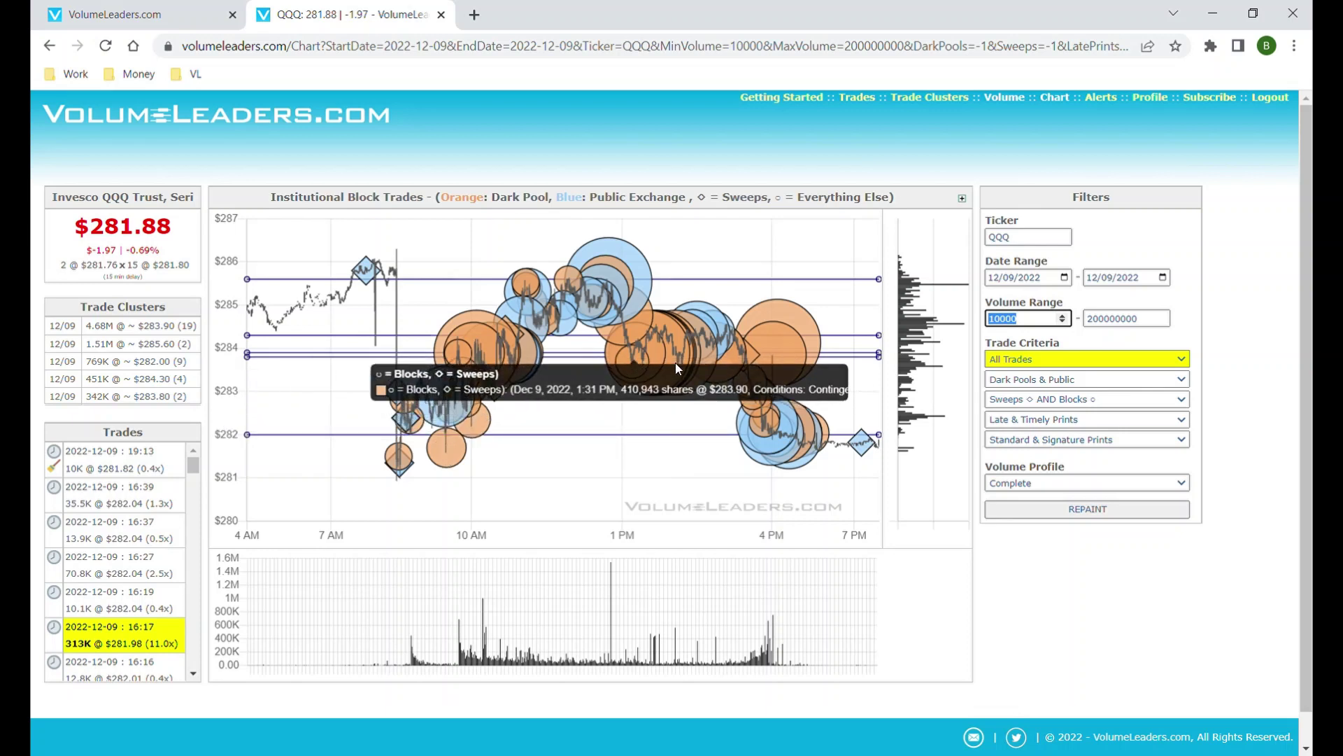
{"action": "left_click", "coordinate": [1184, 561]}
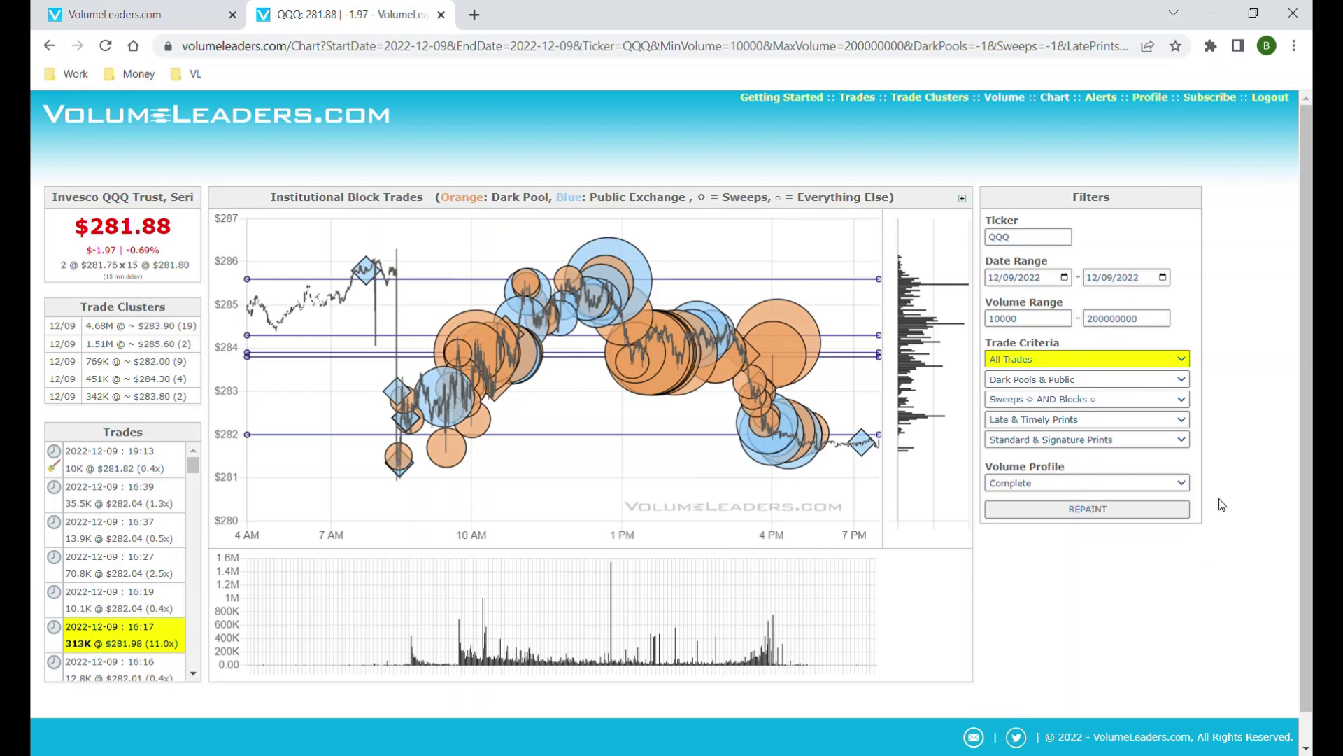